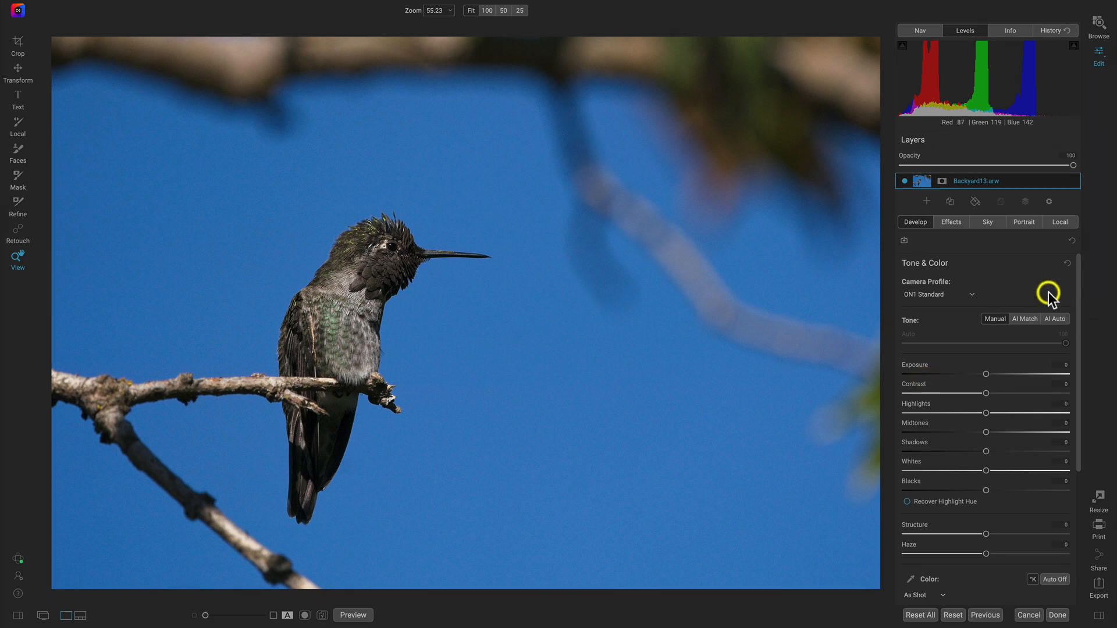
- Add a Dynamic Contrast filter to the hummingbird photo and show its masking options
left_click(951, 222)
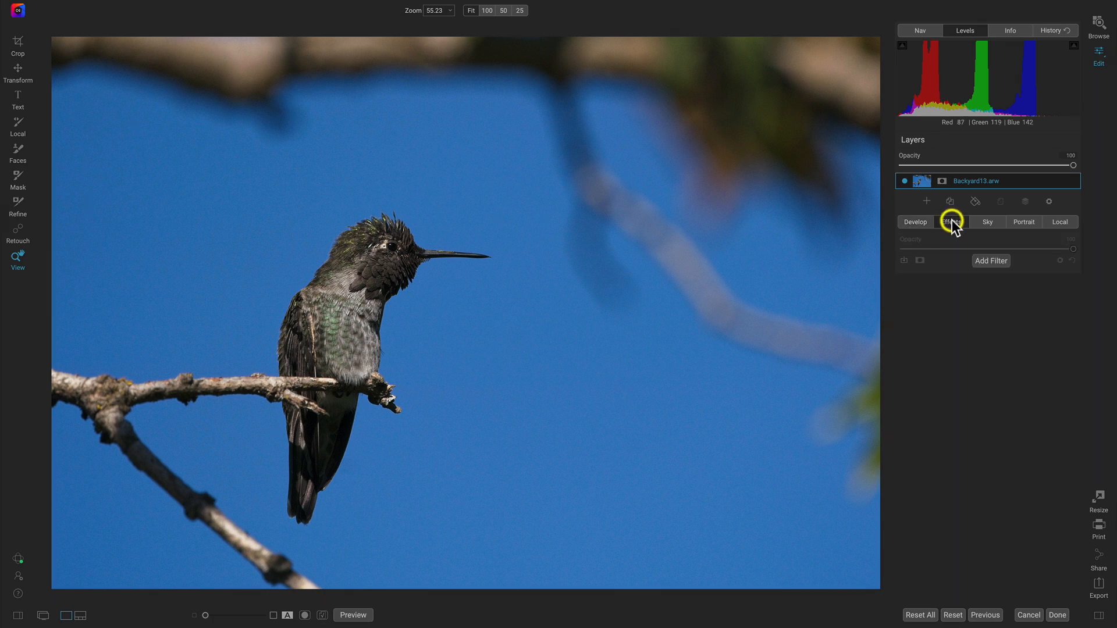
left_click(983, 261)
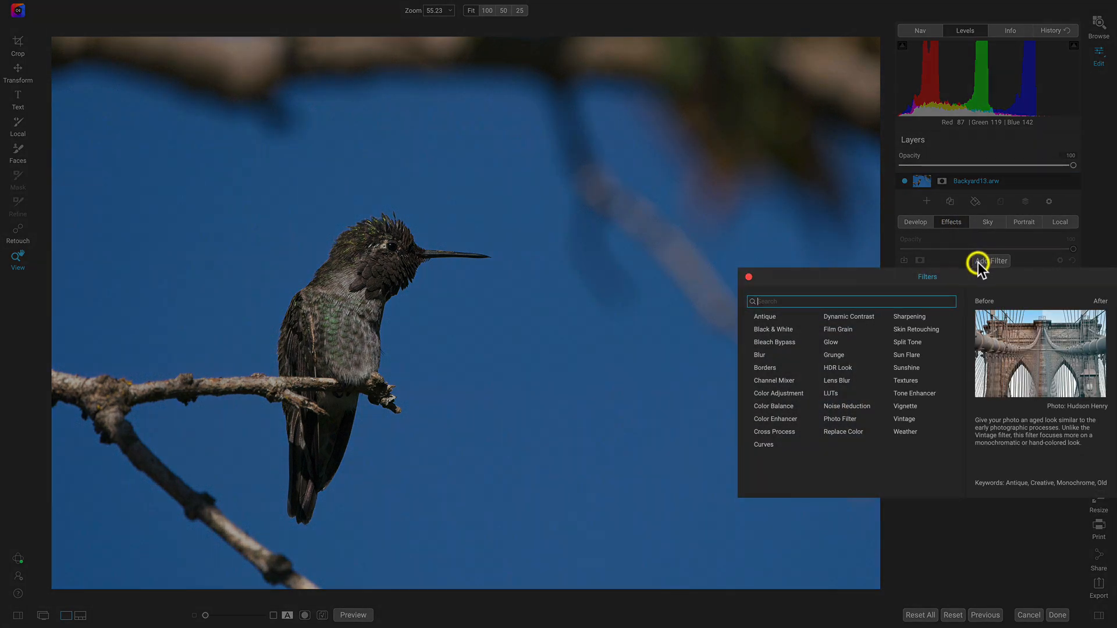
left_click(836, 315)
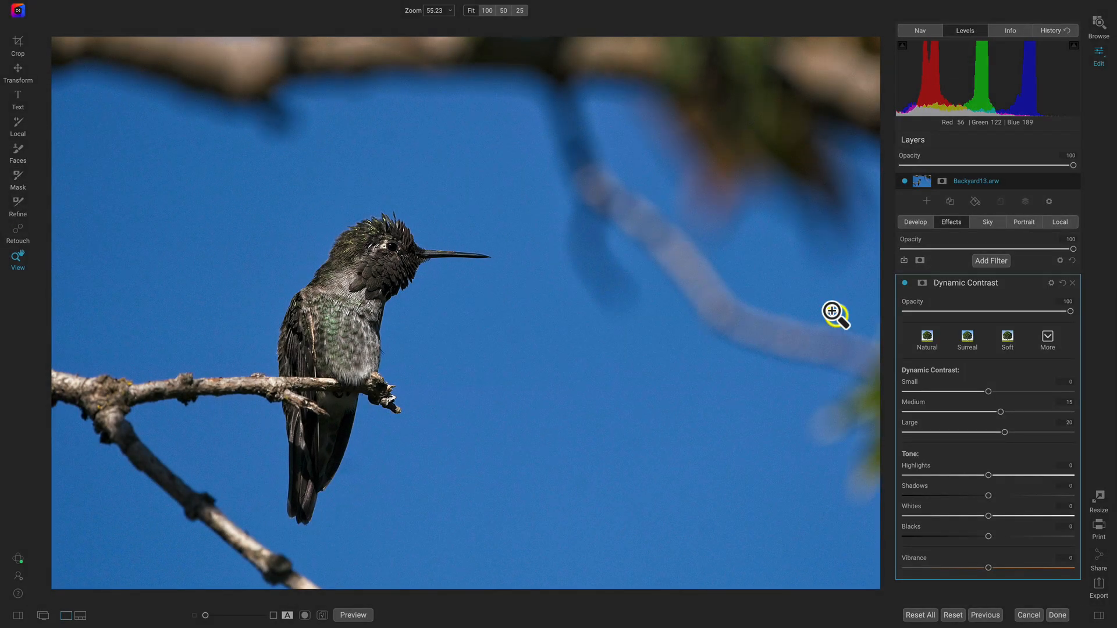
left_click(923, 284)
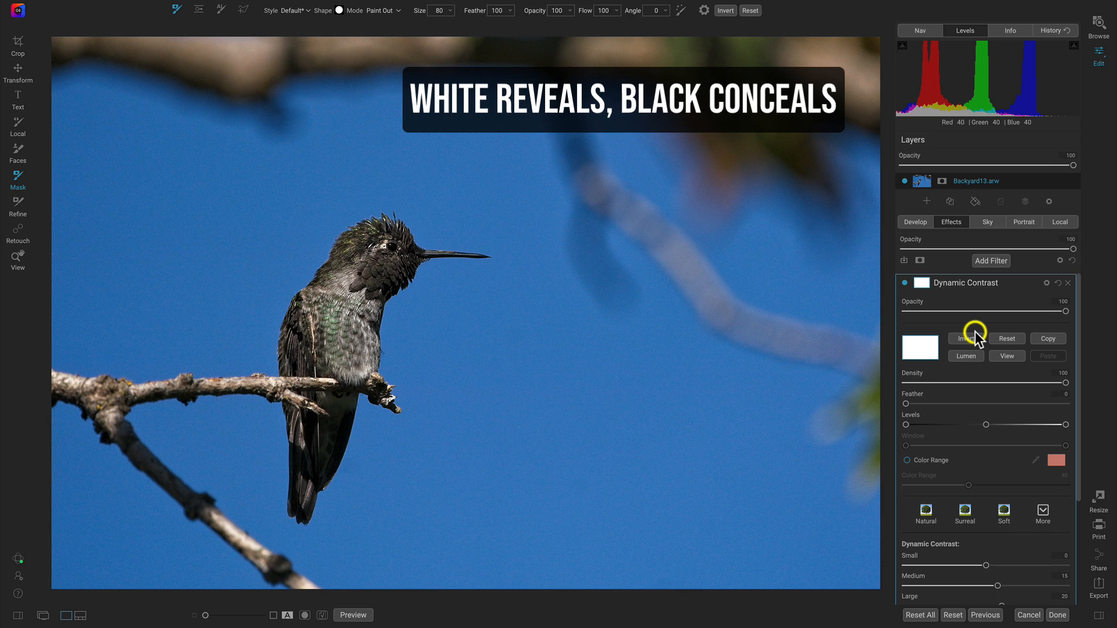
- Apply the Surreal preset to the Dynamic Contrast filter
scroll(975, 335, "down", 1)
left_click(963, 475)
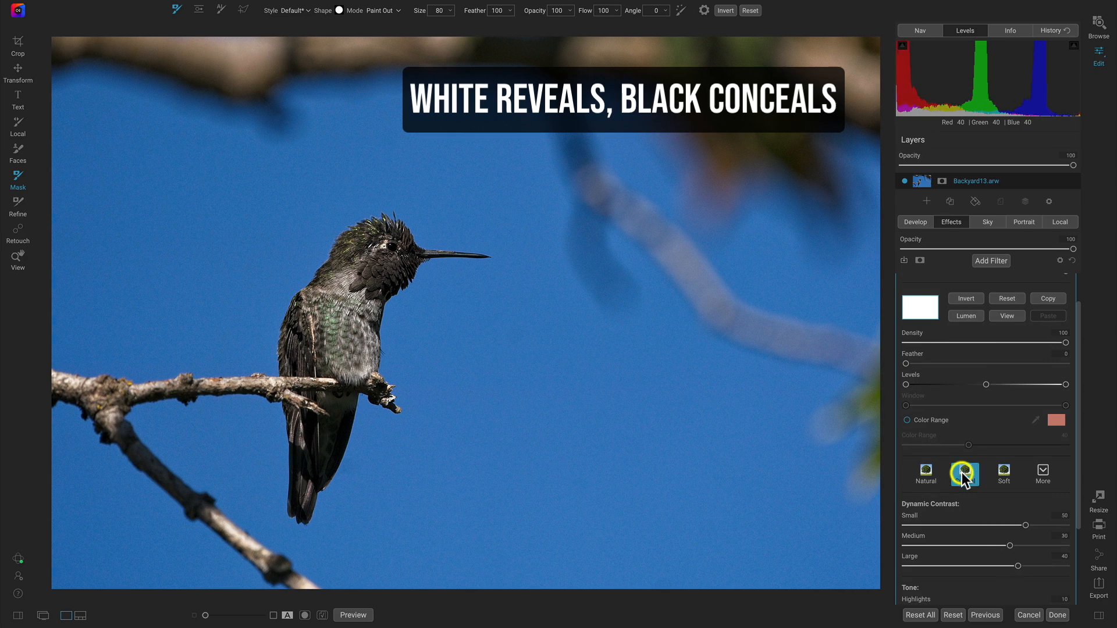
scroll(1008, 417, "up", 1)
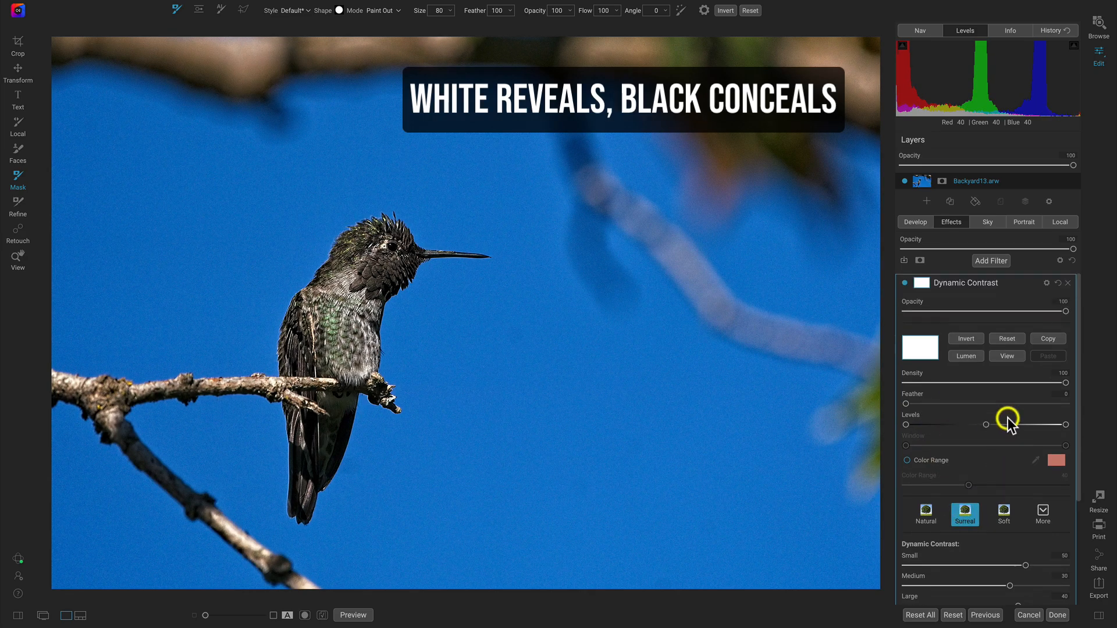
- Compare the photo with and without the Dynamic Contrast filter, and inspect the filter's mask in the preview
left_click(906, 284)
left_click(906, 284)
left_click(905, 284)
left_click(905, 284)
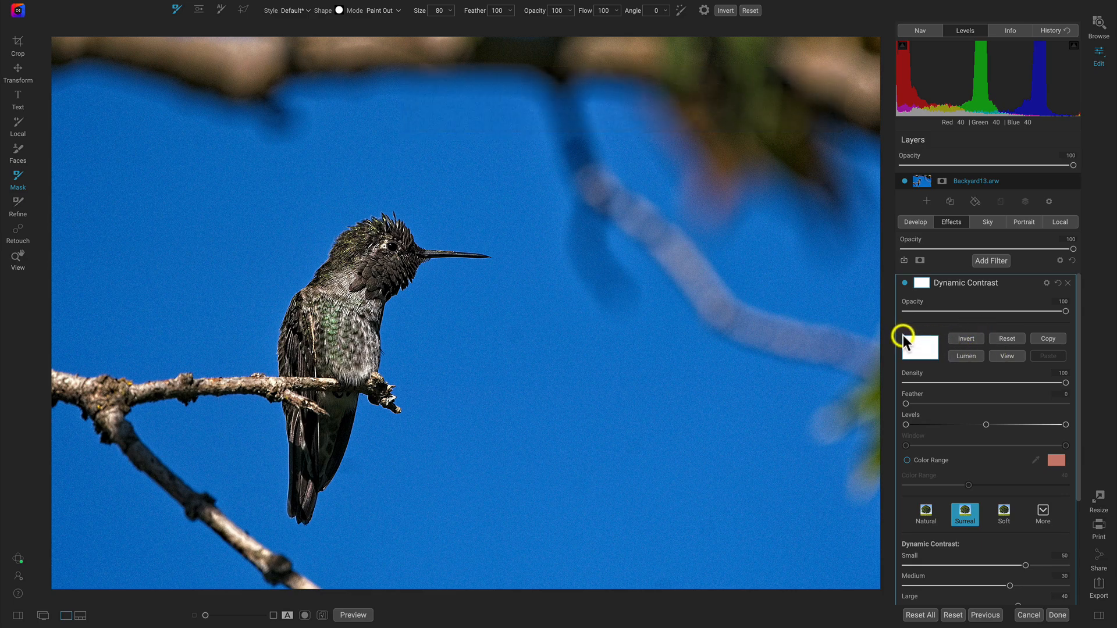
left_click(1001, 357)
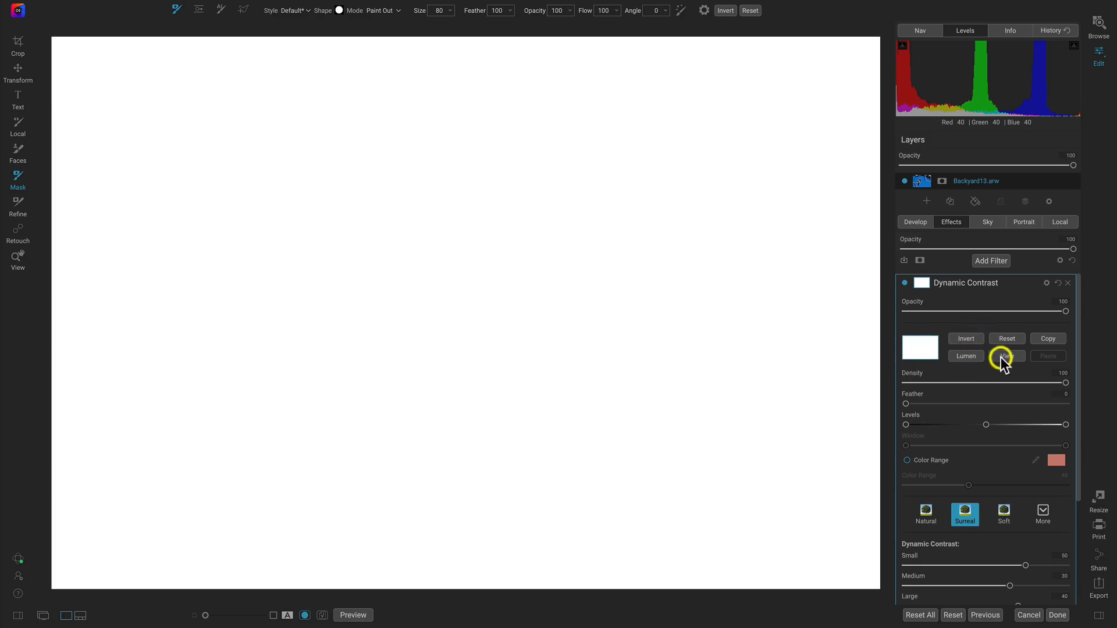
left_click(1001, 356)
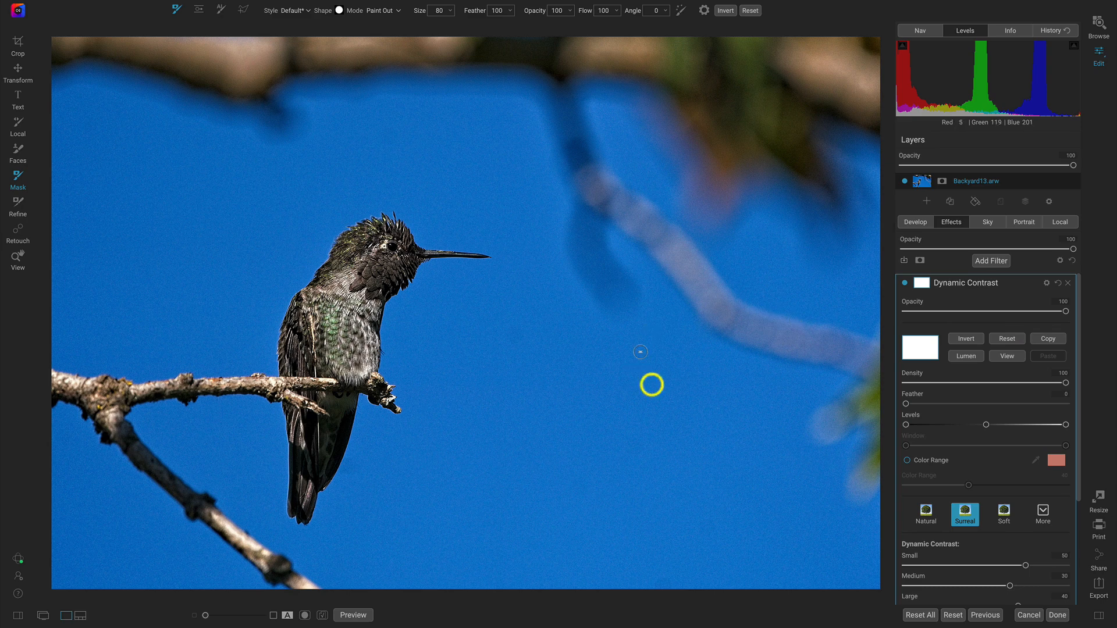
- Invert the white Dynamic Contrast mask to black, inspect it, and compare the photo with the filter off and on
left_click(968, 339)
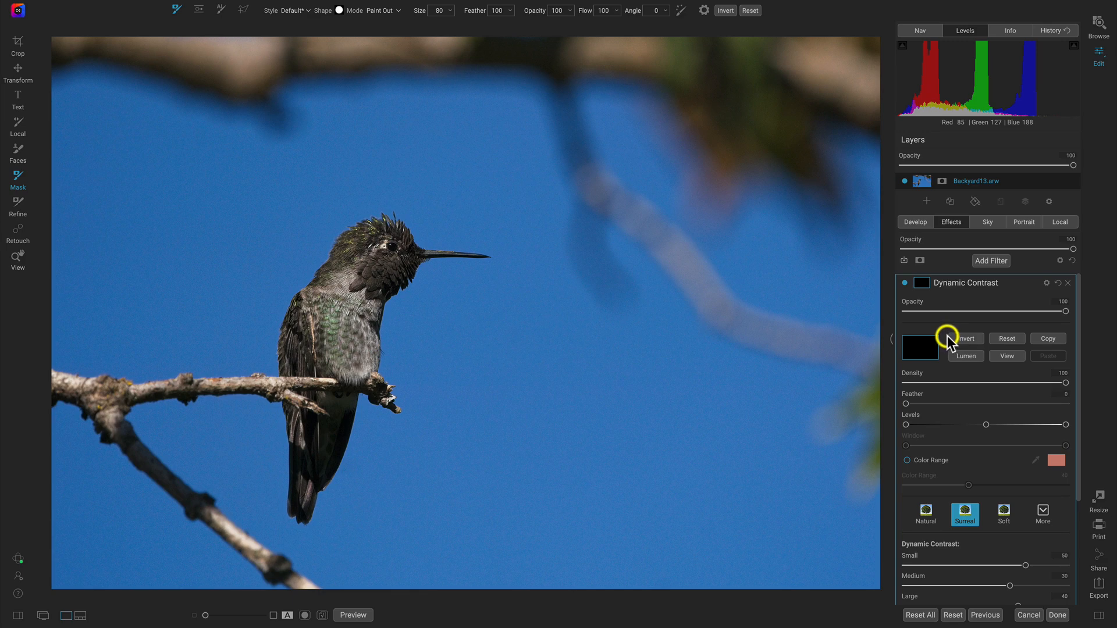
left_click(998, 357)
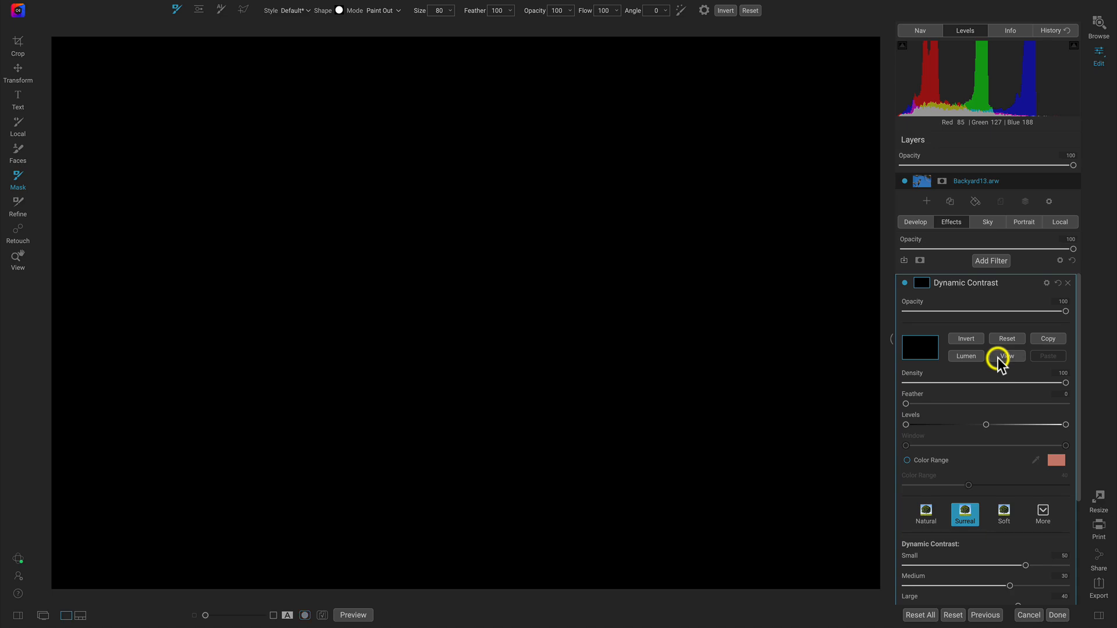
left_click(998, 356)
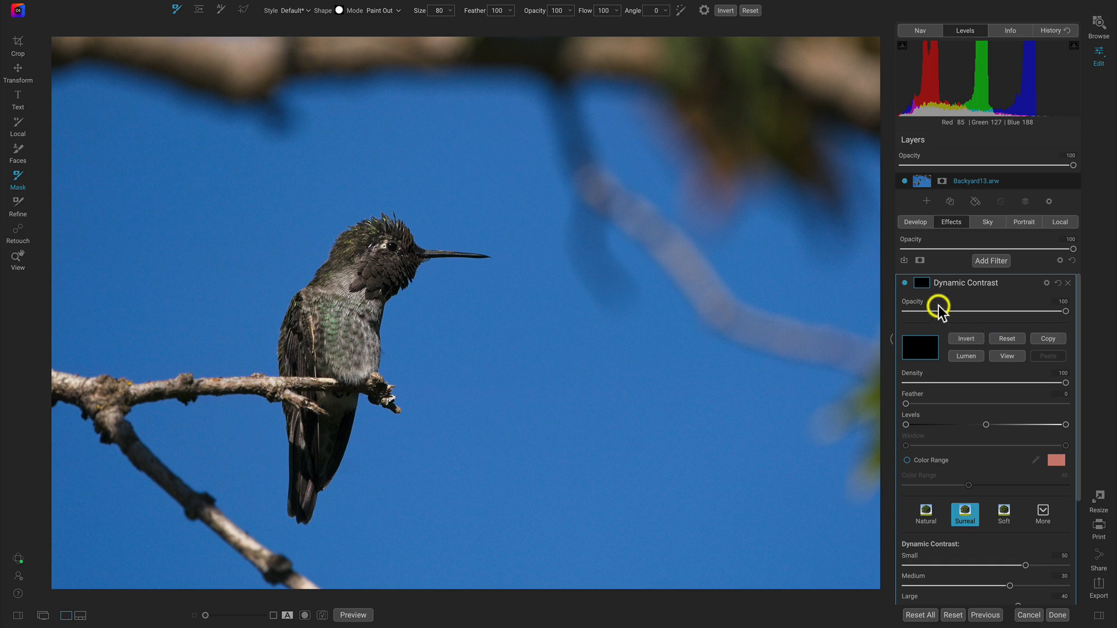
left_click(903, 283)
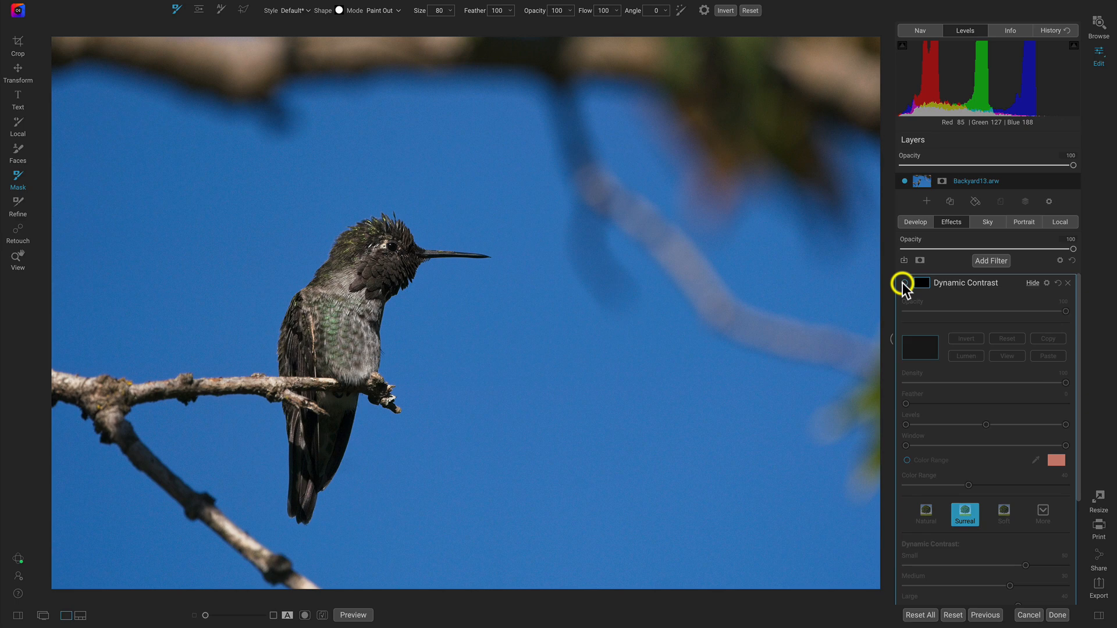
left_click(904, 283)
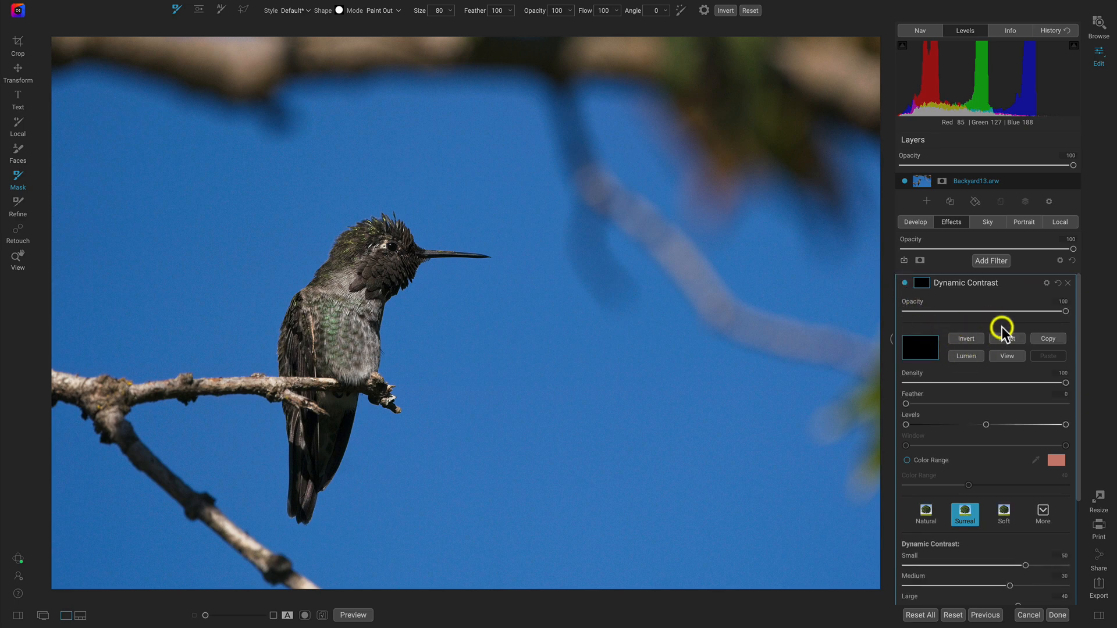
- Invert the mask back to white, inspect it, and compare the photo with the filter off and on
left_click(968, 336)
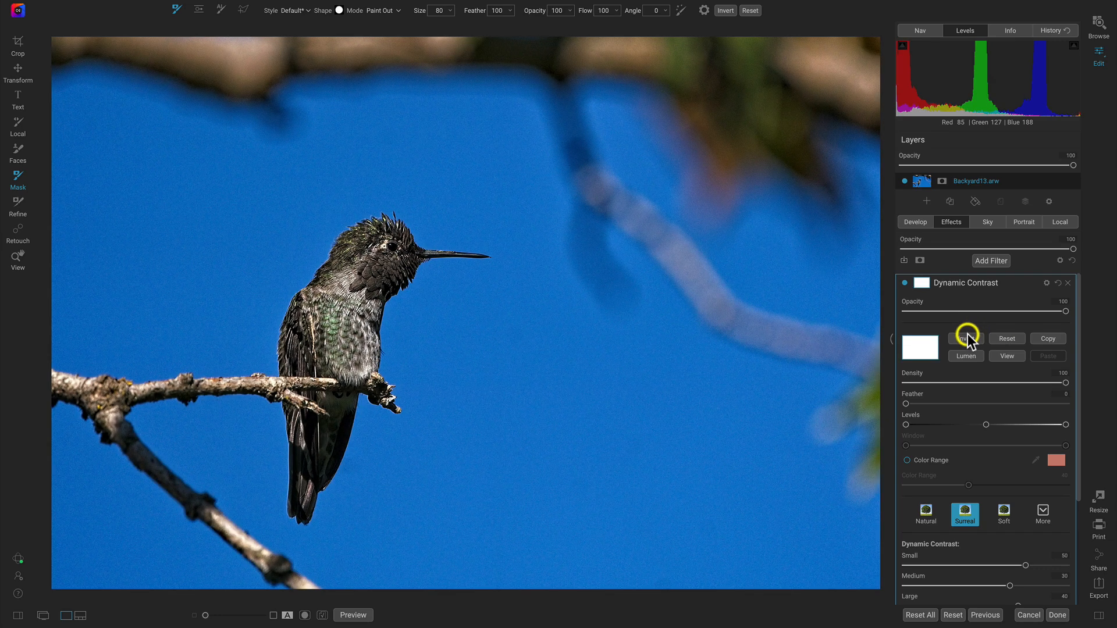
left_click(1004, 357)
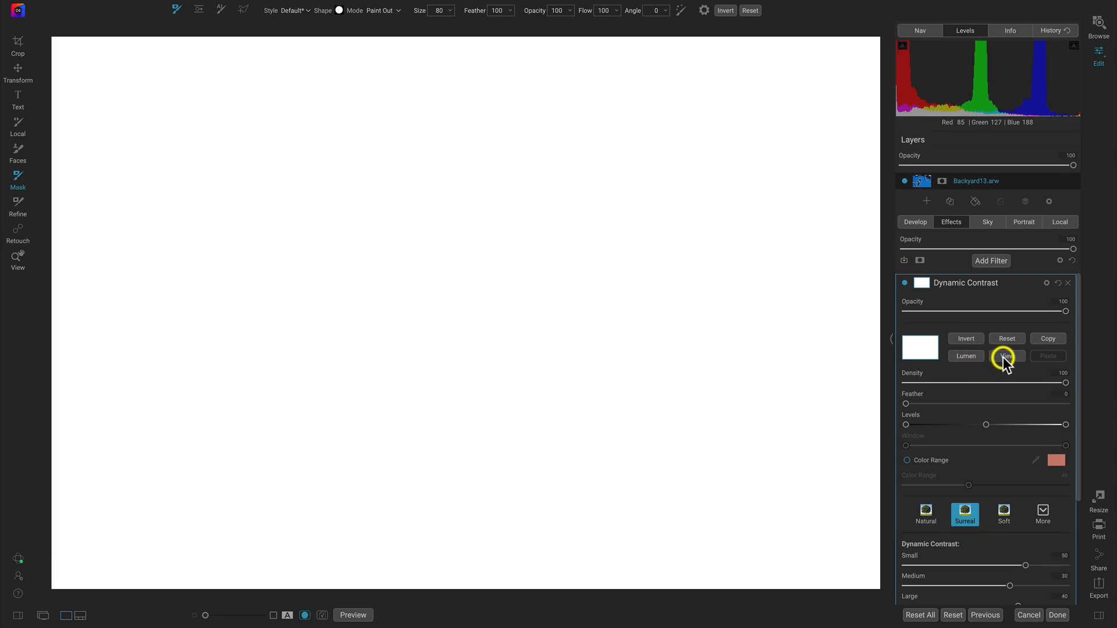
left_click(1004, 357)
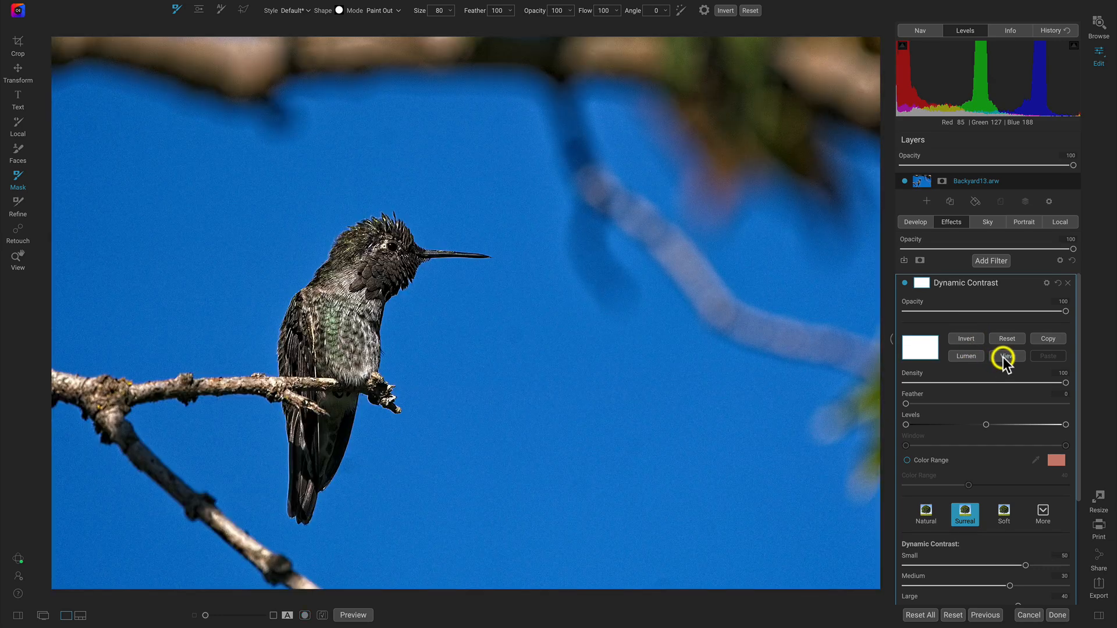
left_click(905, 283)
left_click(904, 283)
- Invert the Dynamic Contrast mask to black to conceal the effect, and check the mask in the preview
left_click(966, 340)
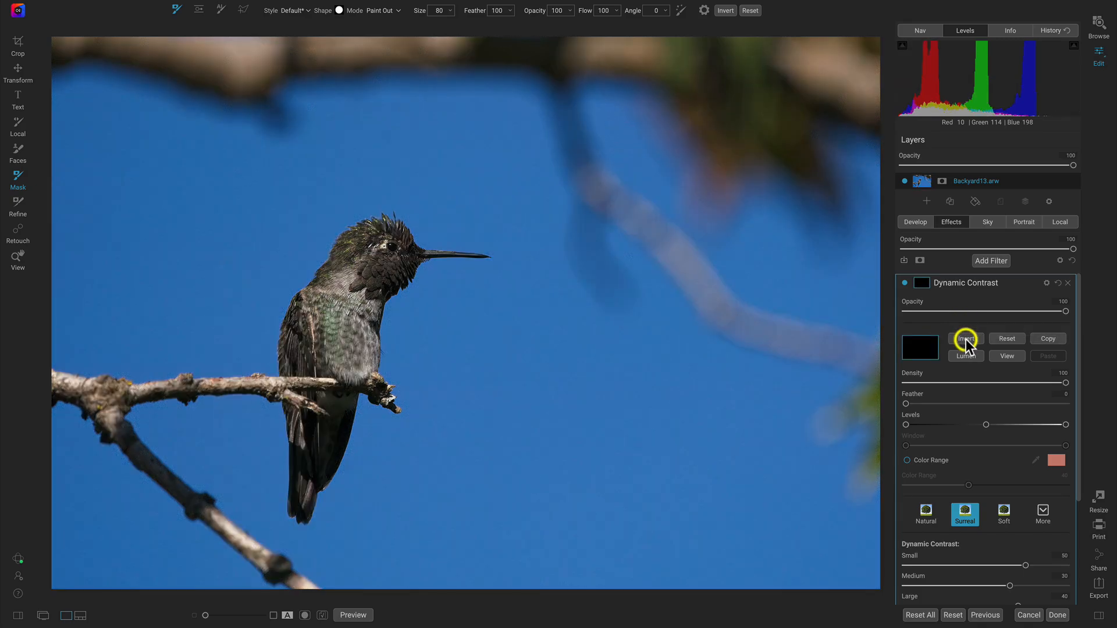
left_click(1003, 358)
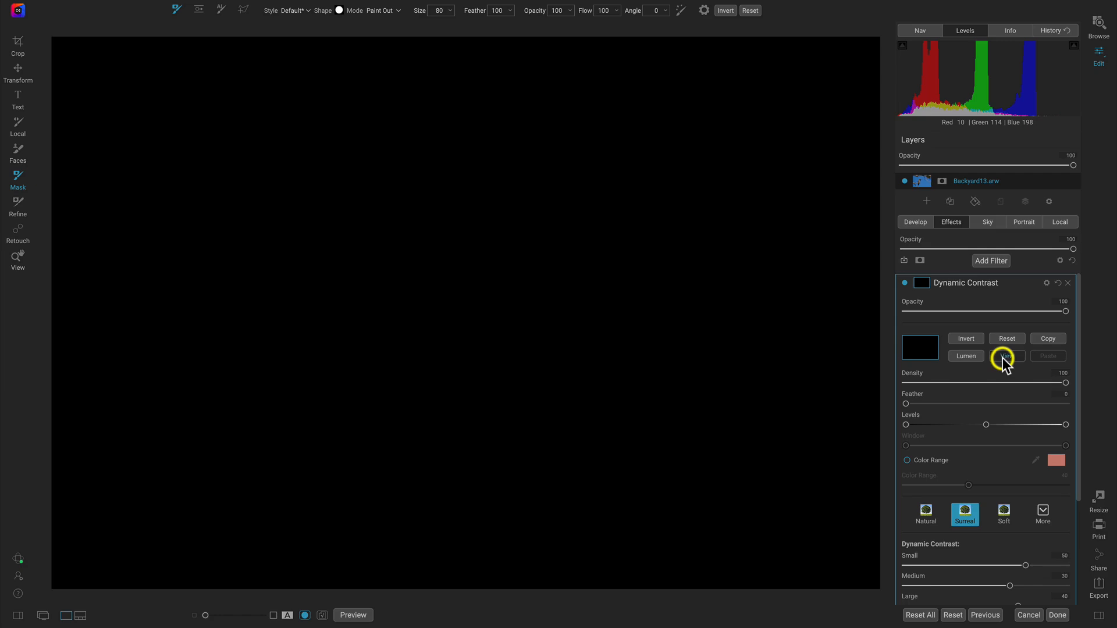
left_click(1004, 358)
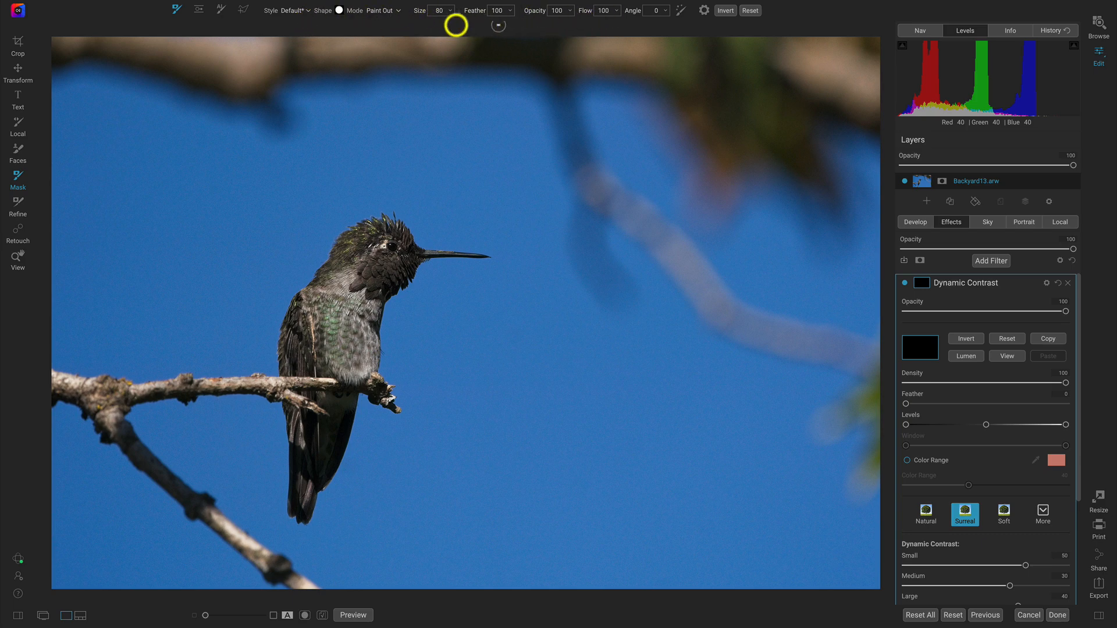
- Look through the available brush shapes, keep the round one, and set the masking brush's mode to Paint In
left_click(339, 11)
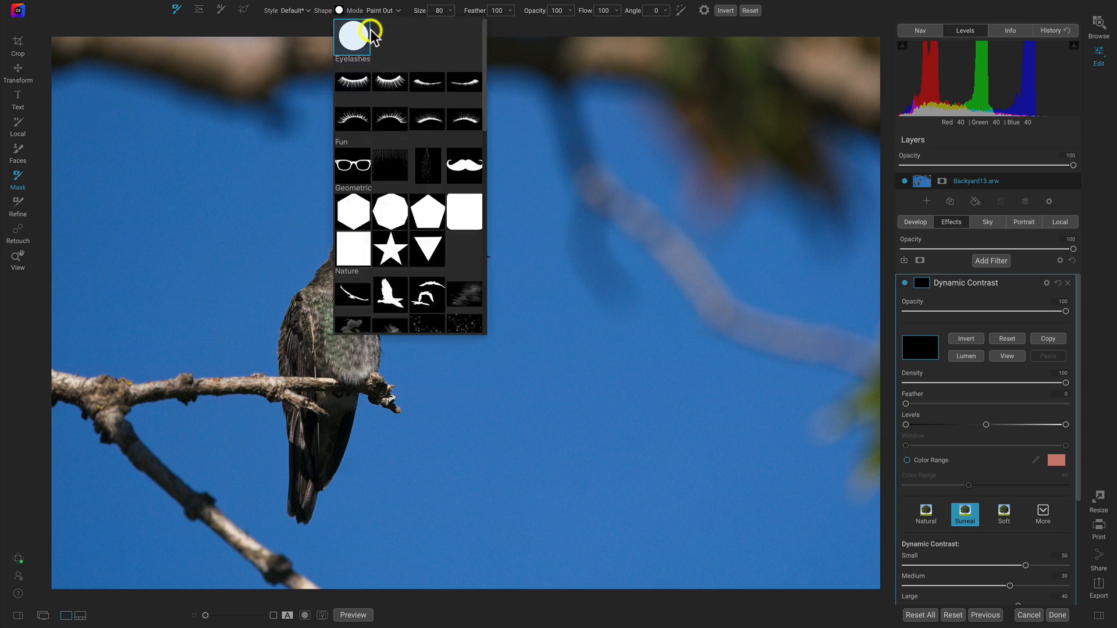
left_click(339, 10)
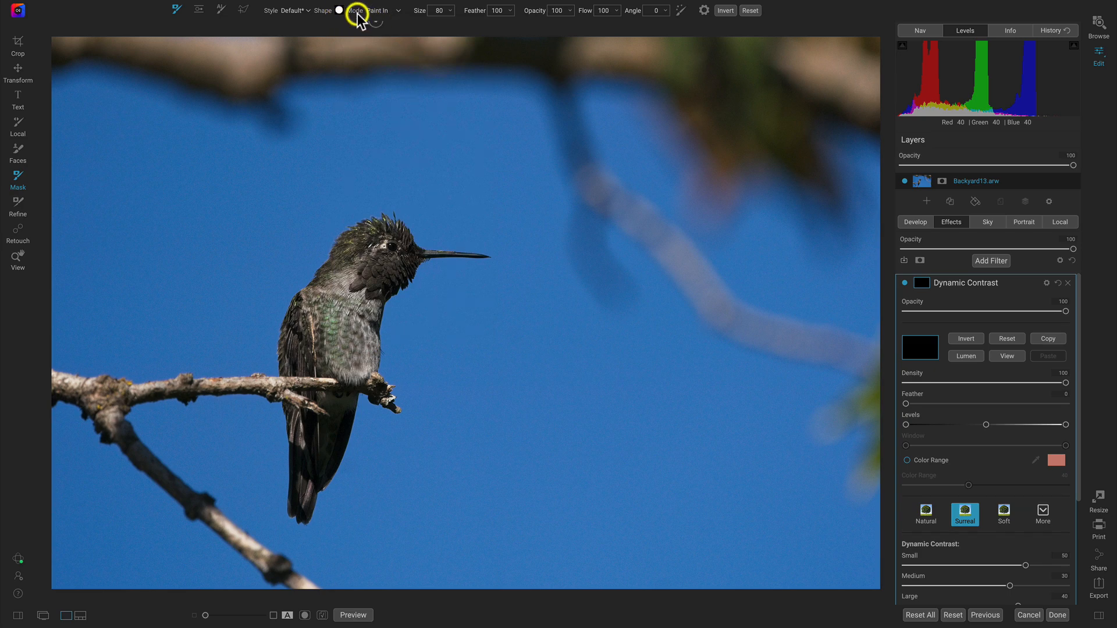
left_click(399, 11)
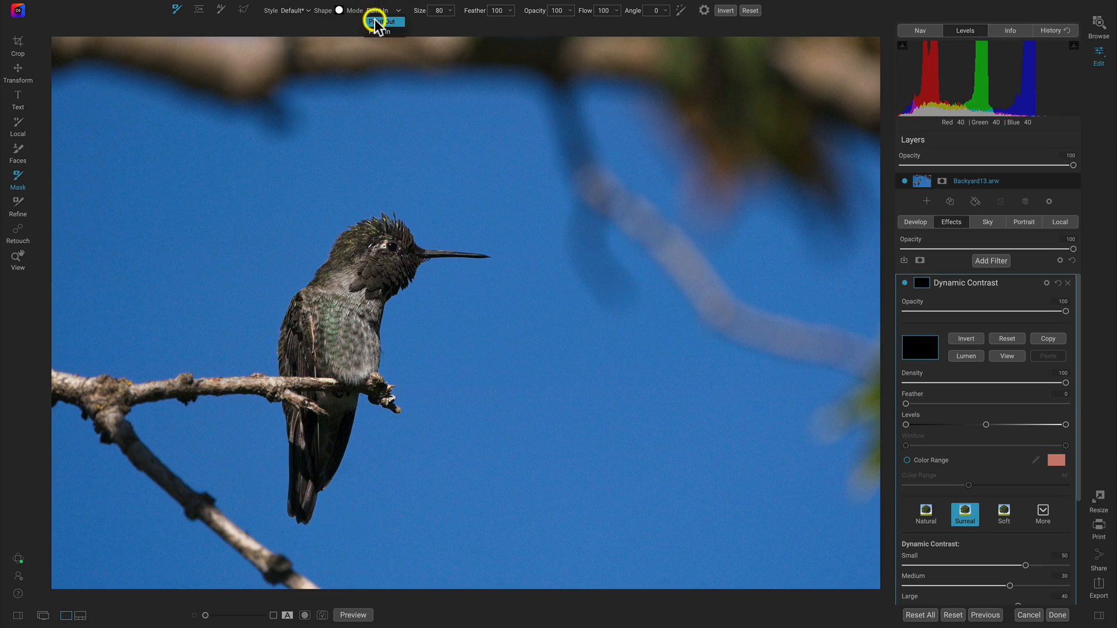
left_click(393, 30)
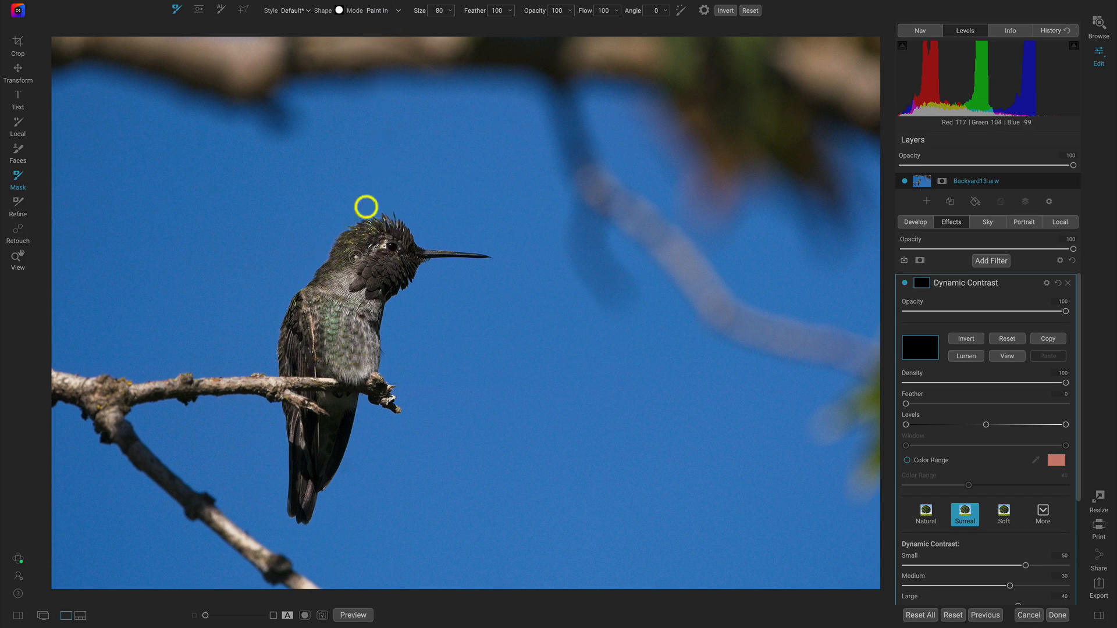
left_click(397, 11)
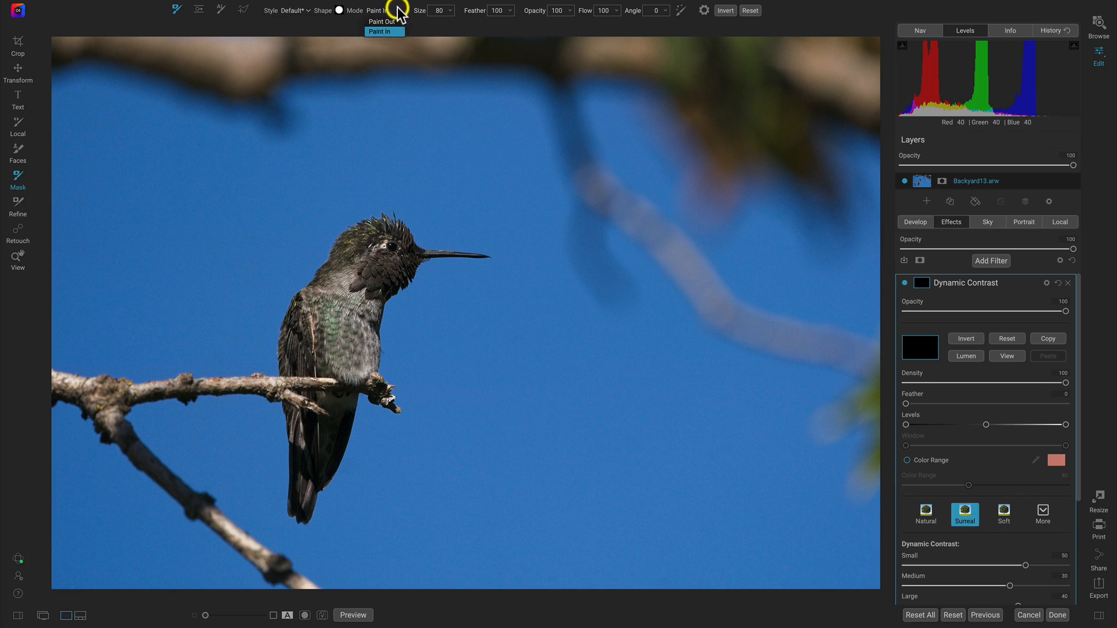
left_click(385, 27)
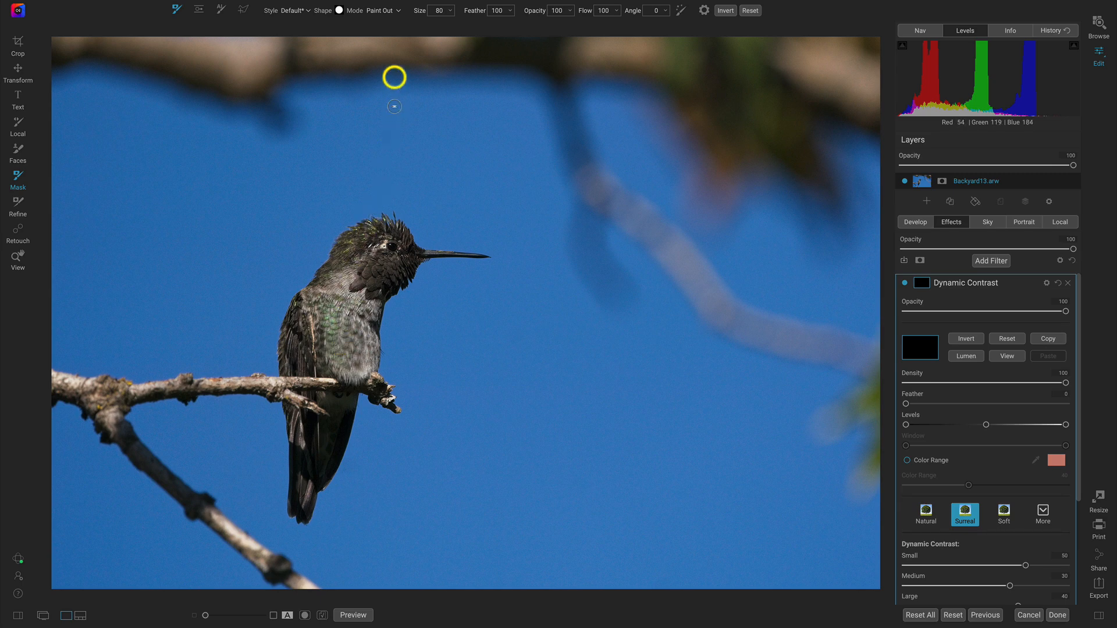
left_click(394, 10)
left_click(389, 31)
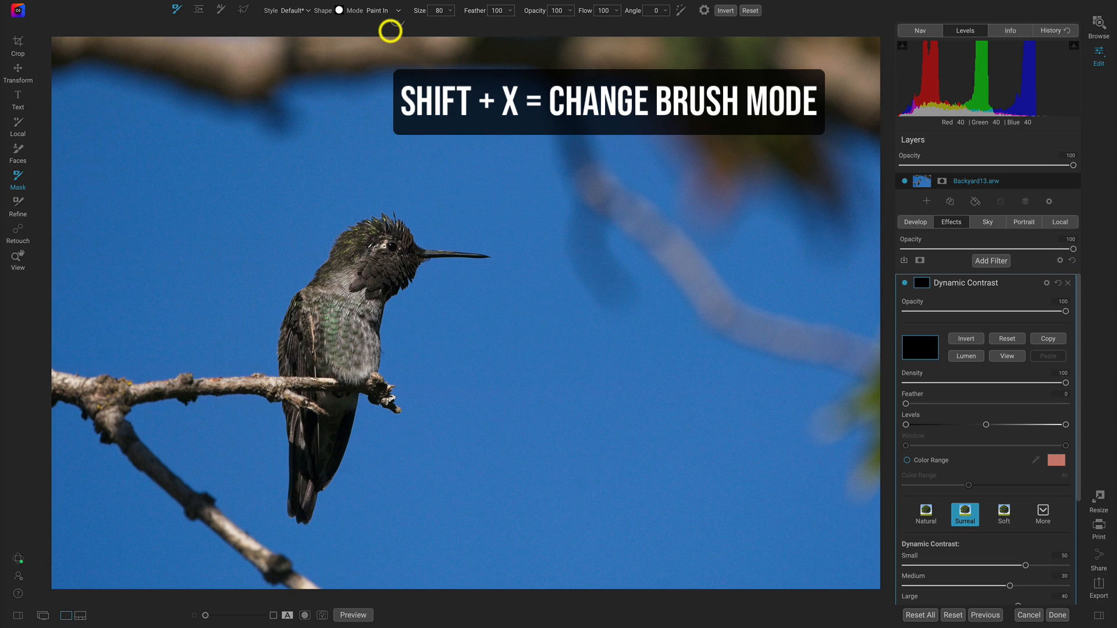
key("shift+x")
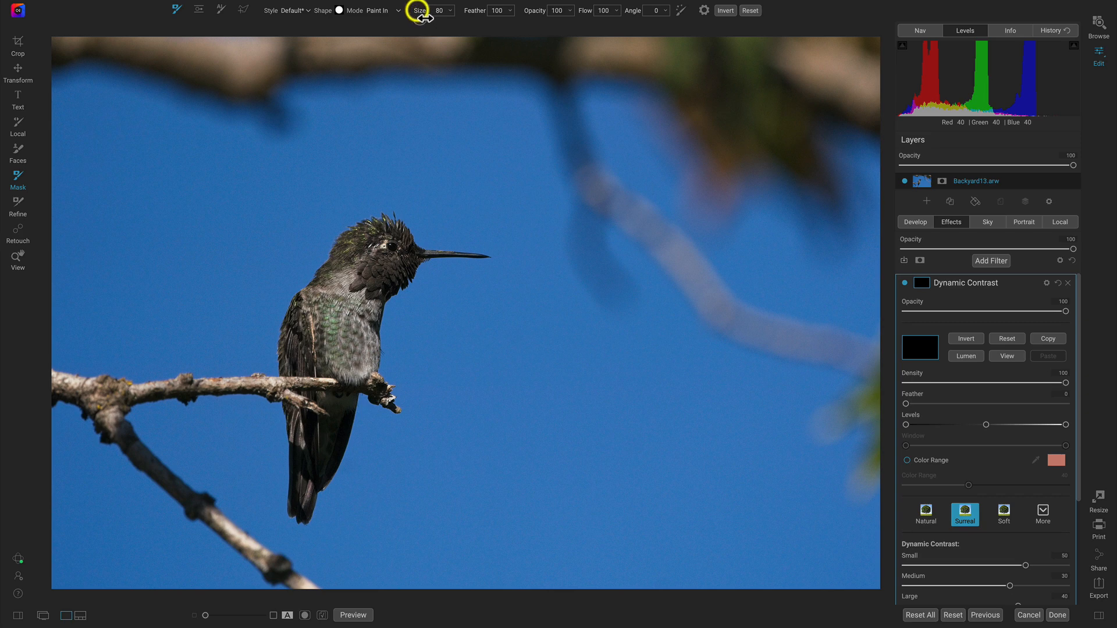
- Set the masking brush's size to 250, with opacity and flow at 100
mouse_move(426, 18)
left_mouse_down()
mouse_move(444, 16)
mouse_move(429, 16)
mouse_move(434, 24)
left_mouse_up()
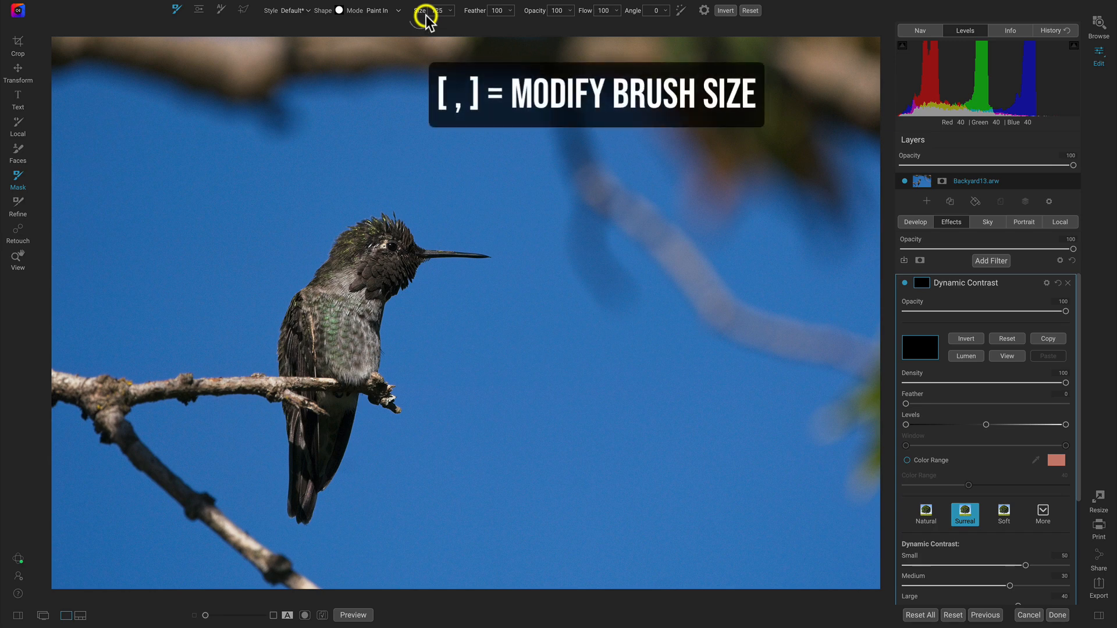
key("bracketright")
key("bracketright")
key("bracketright")
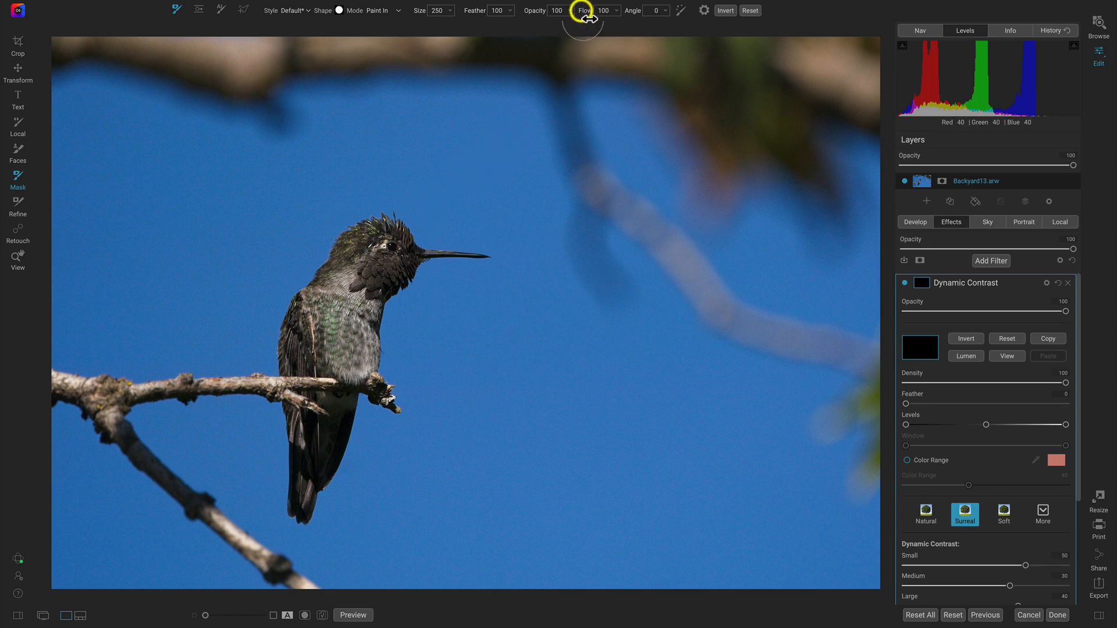
left_click_drag(557, 19, 545, 20)
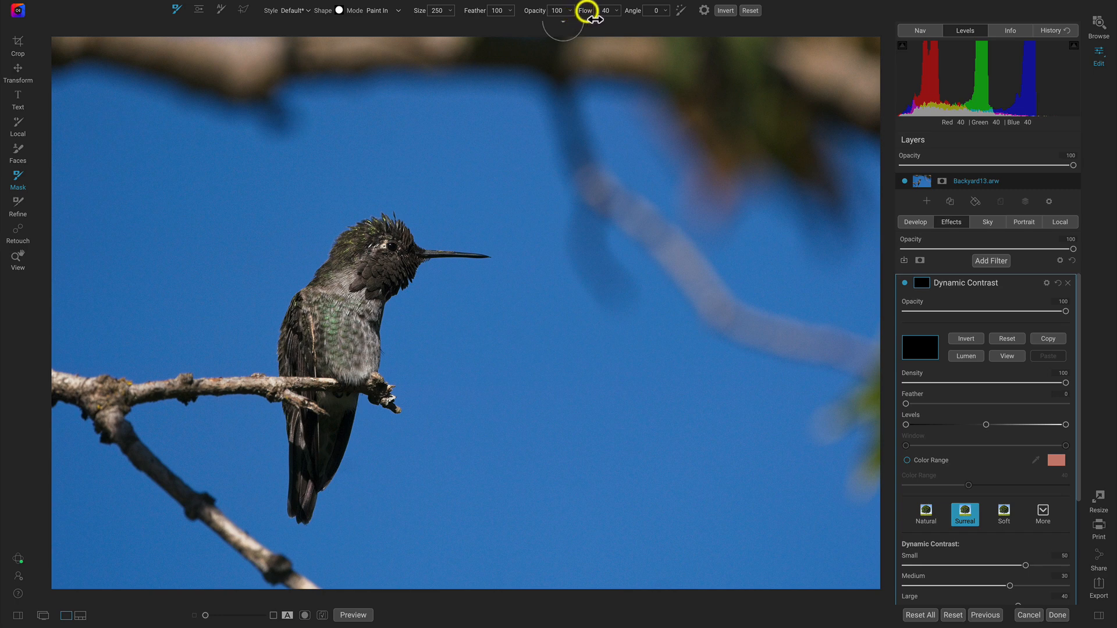
mouse_move(586, 12)
left_mouse_down()
mouse_move(646, 10)
mouse_move(586, 11)
left_mouse_up()
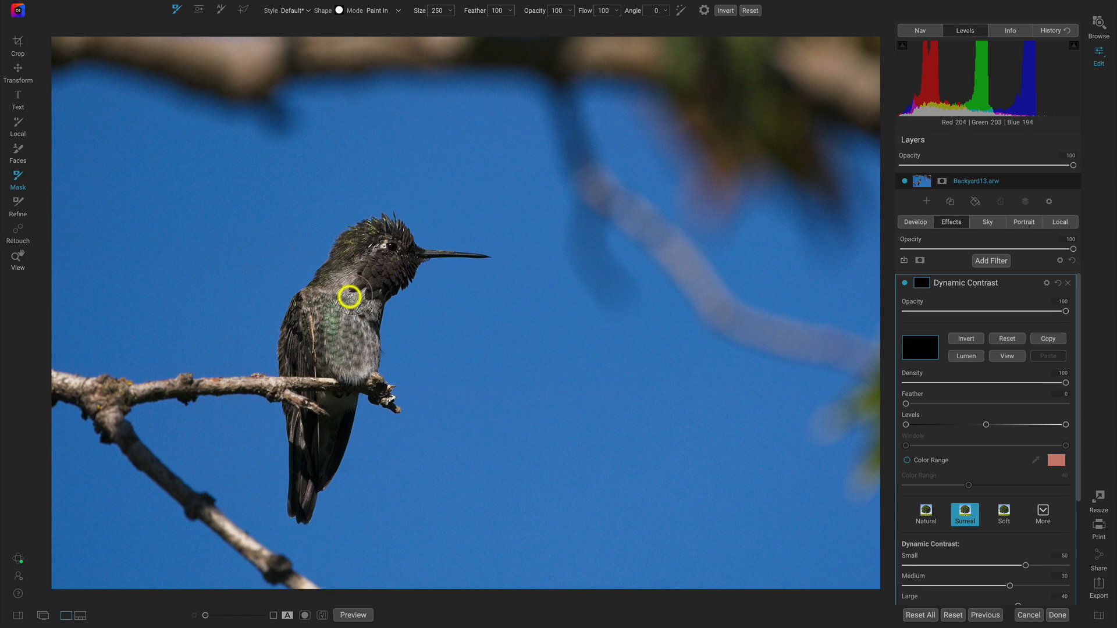
- Paint the Dynamic Contrast effect in over the hummingbird's head, body and tail, reducing the brush to size 80, and inspect the painted mask
mouse_move(350, 293)
left_mouse_down()
mouse_move(392, 265)
mouse_move(376, 279)
mouse_move(394, 258)
mouse_move(389, 242)
mouse_move(354, 249)
mouse_move(304, 324)
mouse_move(299, 348)
mouse_move(359, 358)
mouse_move(371, 342)
mouse_move(356, 317)
mouse_move(334, 332)
mouse_move(396, 251)
mouse_move(312, 352)
mouse_move(294, 355)
mouse_move(355, 392)
mouse_move(333, 410)
mouse_move(303, 491)
mouse_move(303, 432)
mouse_move(313, 453)
mouse_move(331, 437)
mouse_move(309, 464)
left_mouse_up()
key("bracketleft")
key("bracketleft")
key("bracketleft")
mouse_move(342, 389)
left_mouse_down()
mouse_move(351, 369)
mouse_move(333, 403)
left_mouse_up()
key("bracketleft")
key("bracketleft")
key("bracketleft")
key("bracketleft")
key("bracketleft")
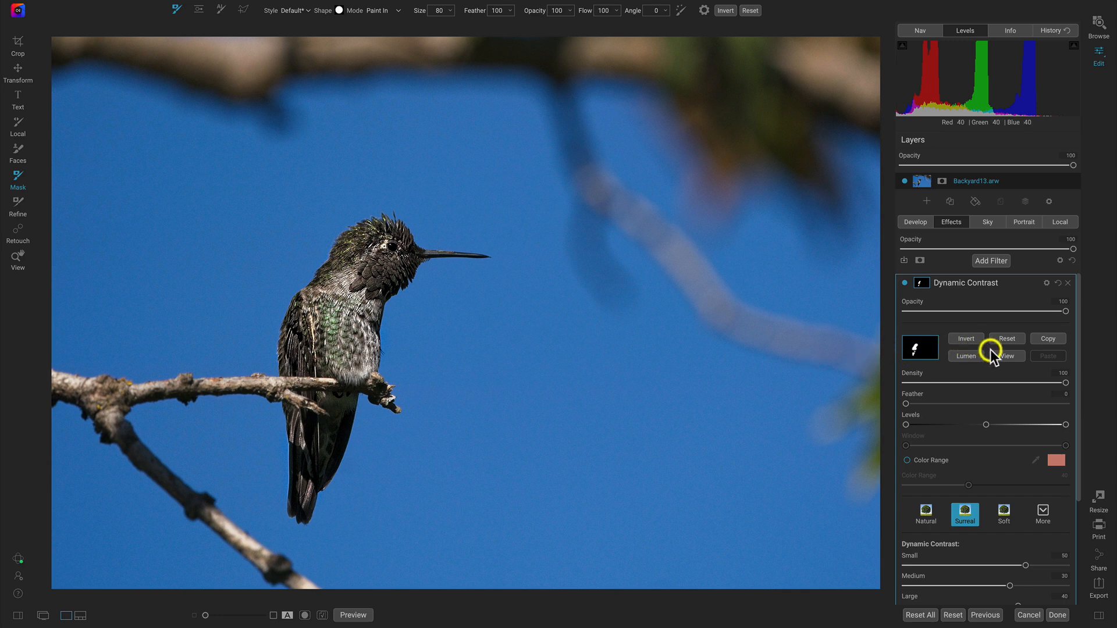
left_click(1004, 358)
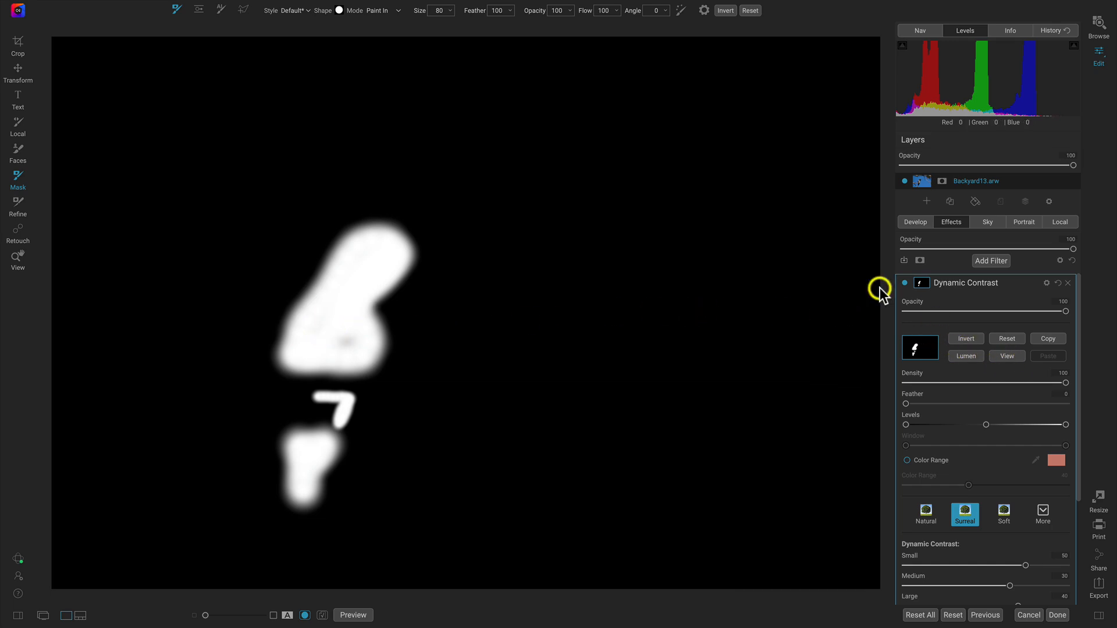
left_click(1001, 357)
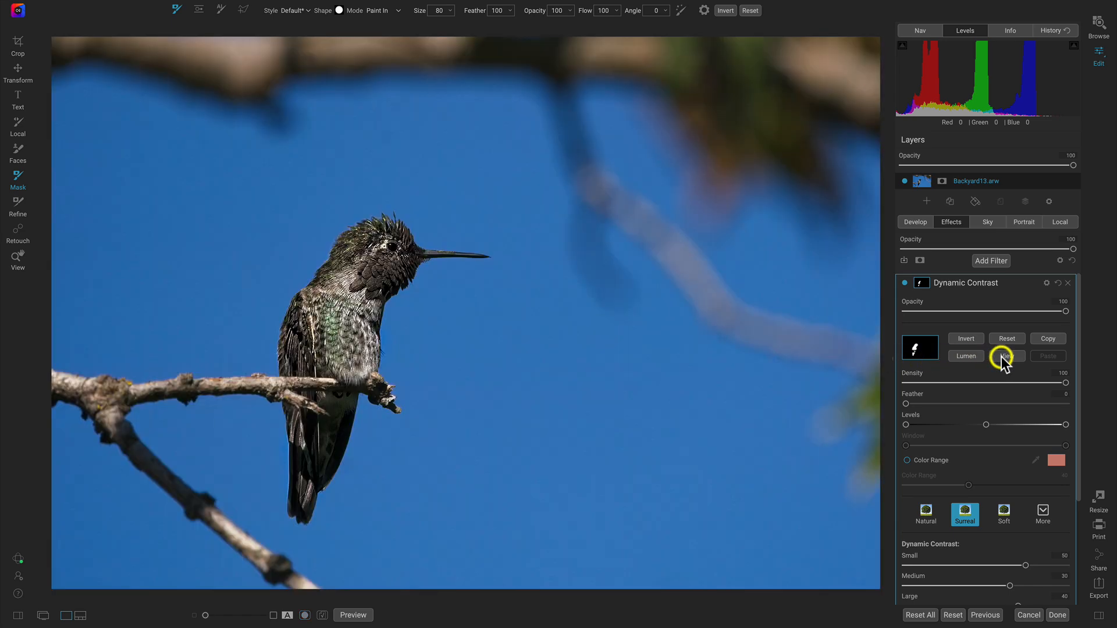
- Compare the photo with the Dynamic Contrast effect hidden and shown
left_click(905, 283)
left_click(904, 283)
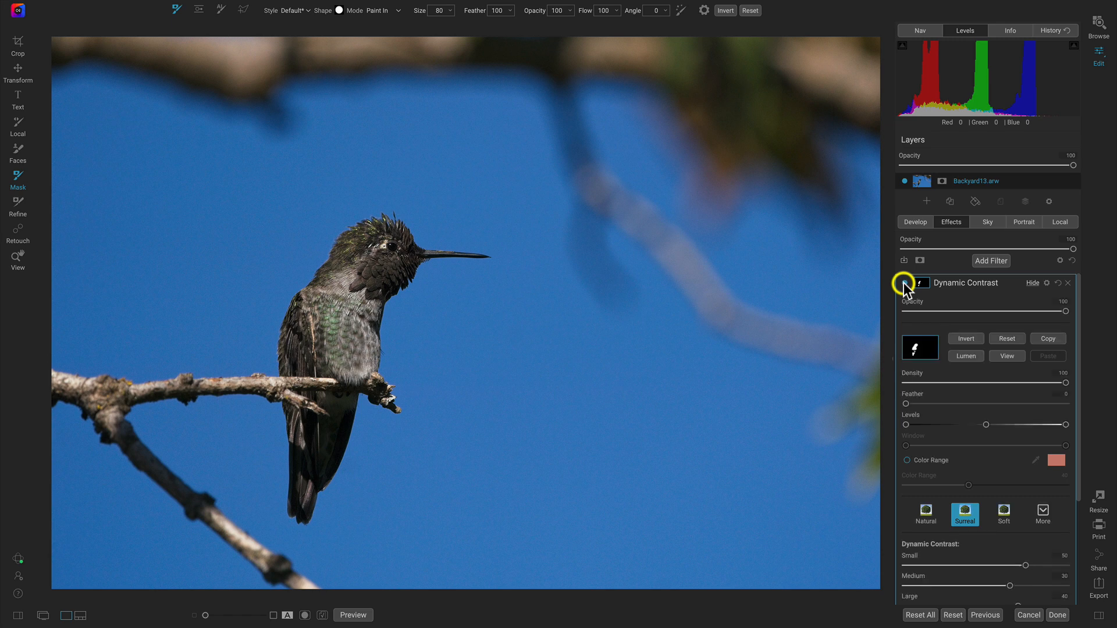
left_click(905, 283)
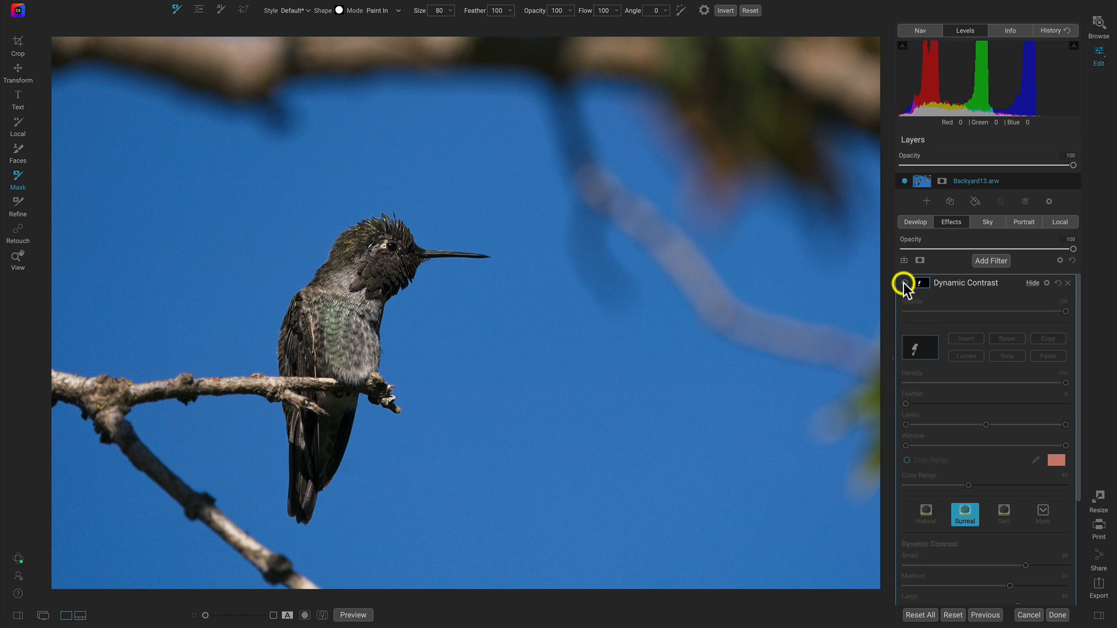
left_click(904, 283)
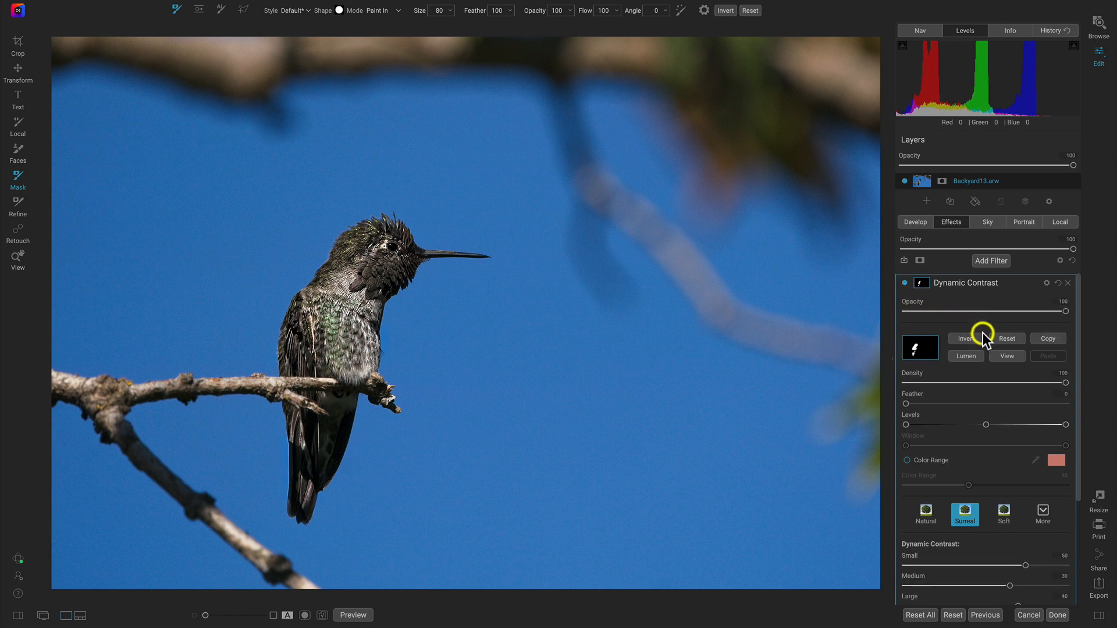
- Reset the painted Dynamic Contrast mask and invert it to black
left_click(1007, 338)
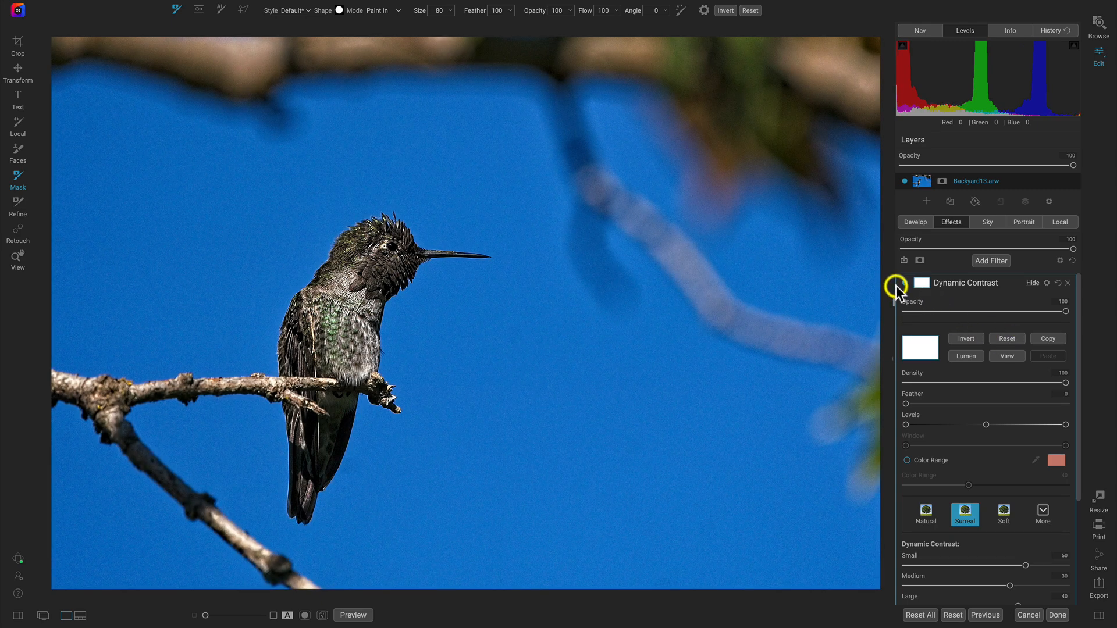
left_click(964, 338)
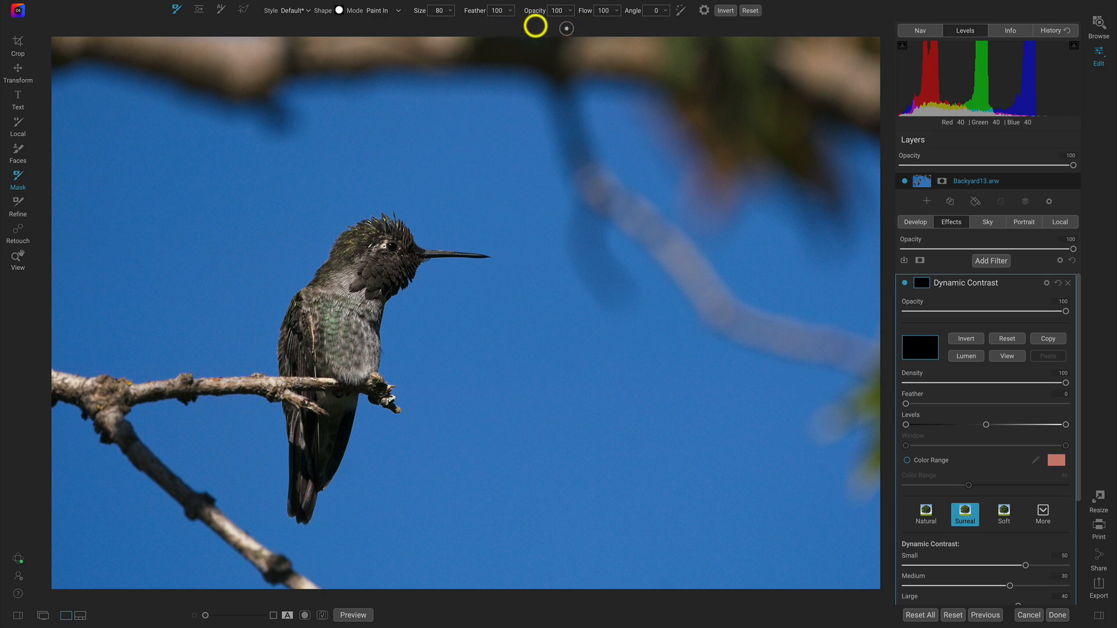
- Paint over the hummingbird's head and body with the masking brush at size 250, feather 0 and opacity 50, and examine the mask
left_click_drag(476, 18, 365, 26)
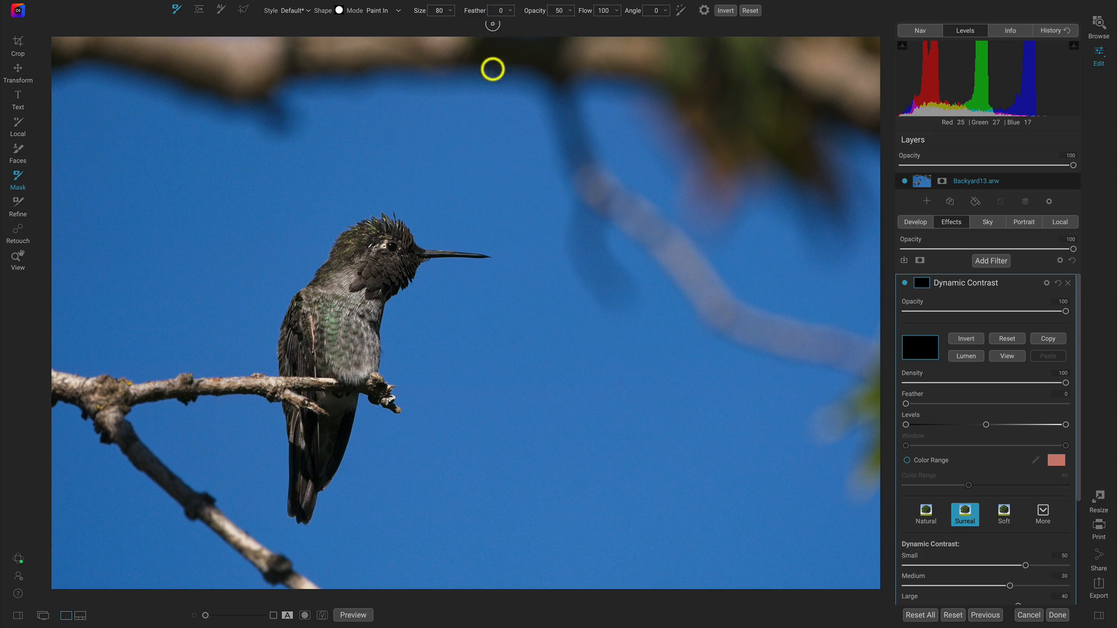
key("]")
key("]")
key("]")
key("]")
key("]")
key("]")
key("]")
mouse_move(393, 255)
left_mouse_down()
mouse_move(381, 237)
mouse_move(355, 244)
mouse_move(307, 317)
mouse_move(304, 359)
mouse_move(344, 361)
mouse_move(397, 252)
mouse_move(384, 252)
mouse_move(309, 351)
mouse_move(294, 349)
mouse_move(327, 302)
left_mouse_up()
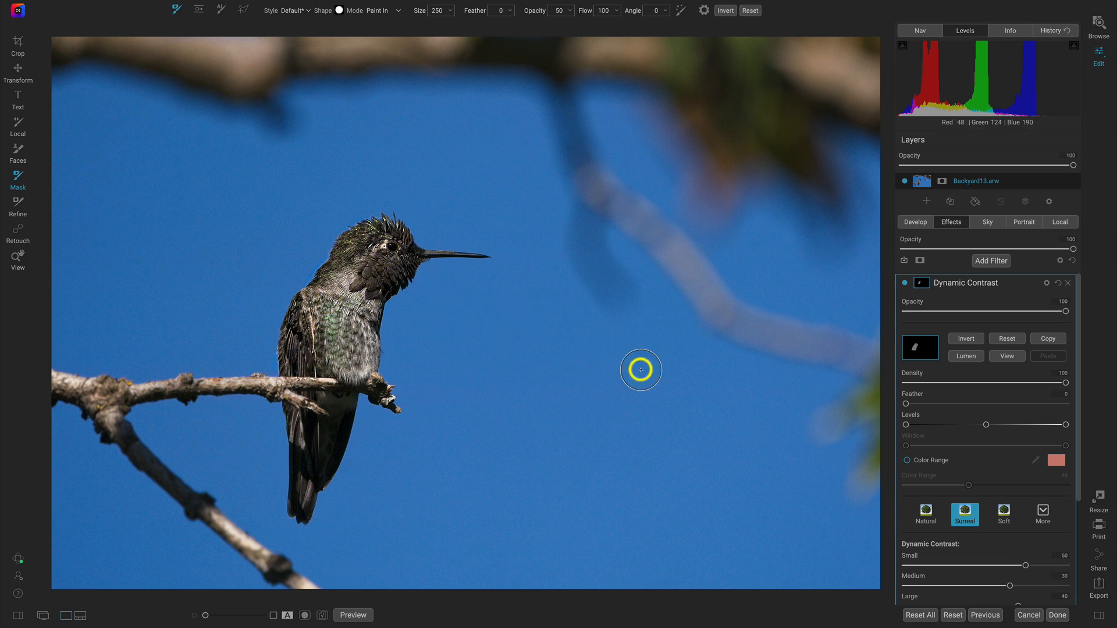
left_click(1004, 356)
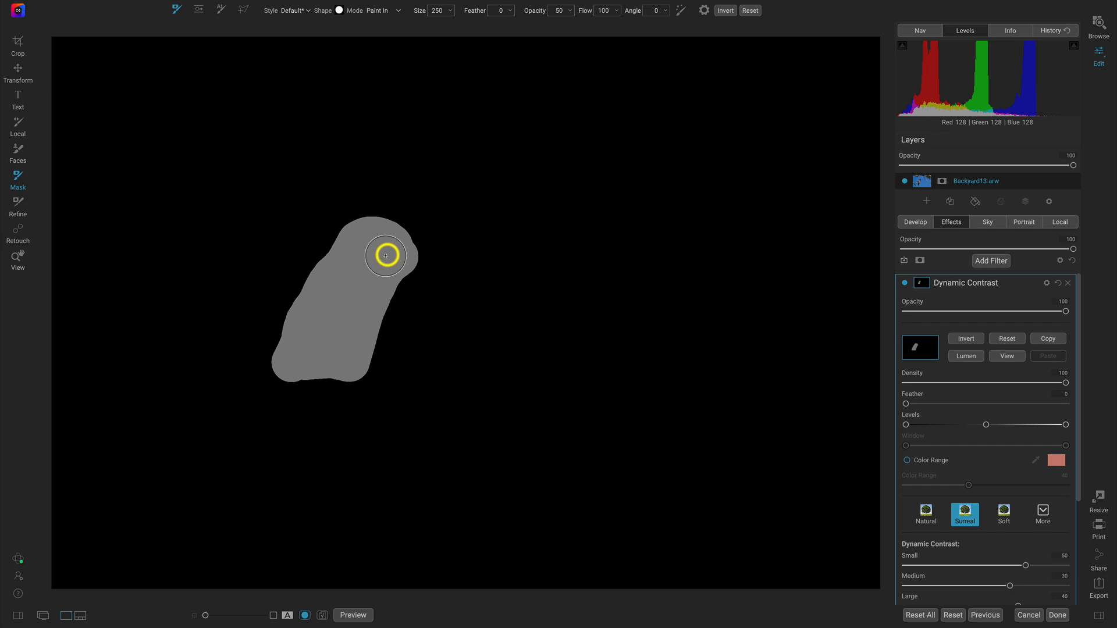
mouse_move(298, 331)
left_mouse_down()
mouse_move(293, 355)
mouse_move(324, 259)
mouse_move(382, 245)
mouse_move(399, 291)
mouse_move(358, 321)
mouse_move(365, 370)
left_mouse_up()
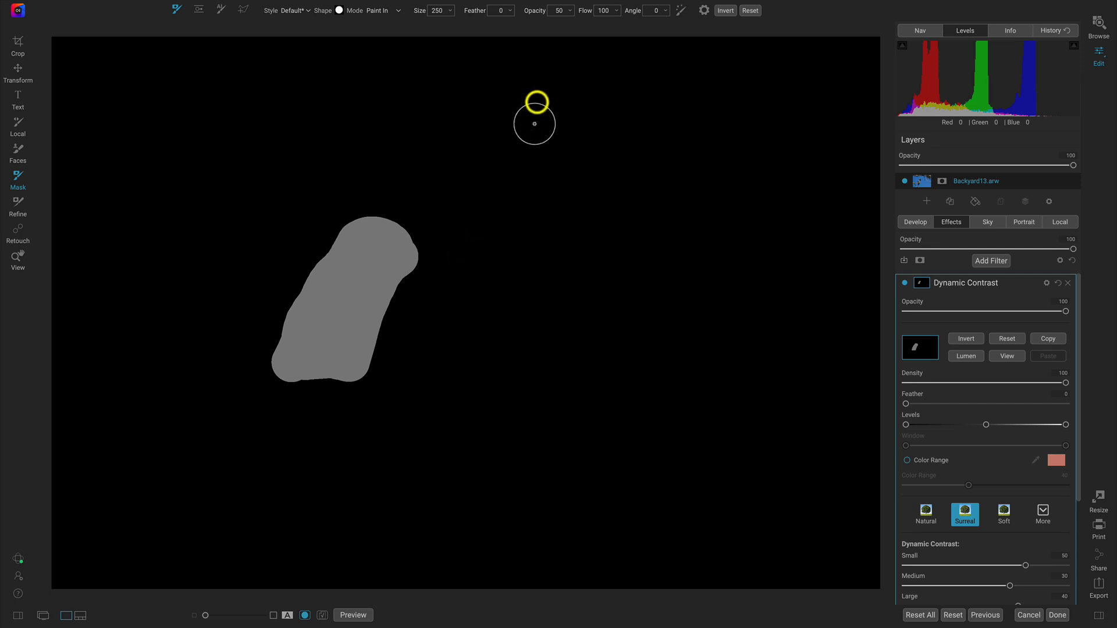
- Paint two test patches on the mask at opacity 100, one hard-edged below the body and one beside it with feather 100
mouse_move(531, 19)
left_mouse_down()
mouse_move(464, 19)
mouse_move(676, 23)
left_mouse_up()
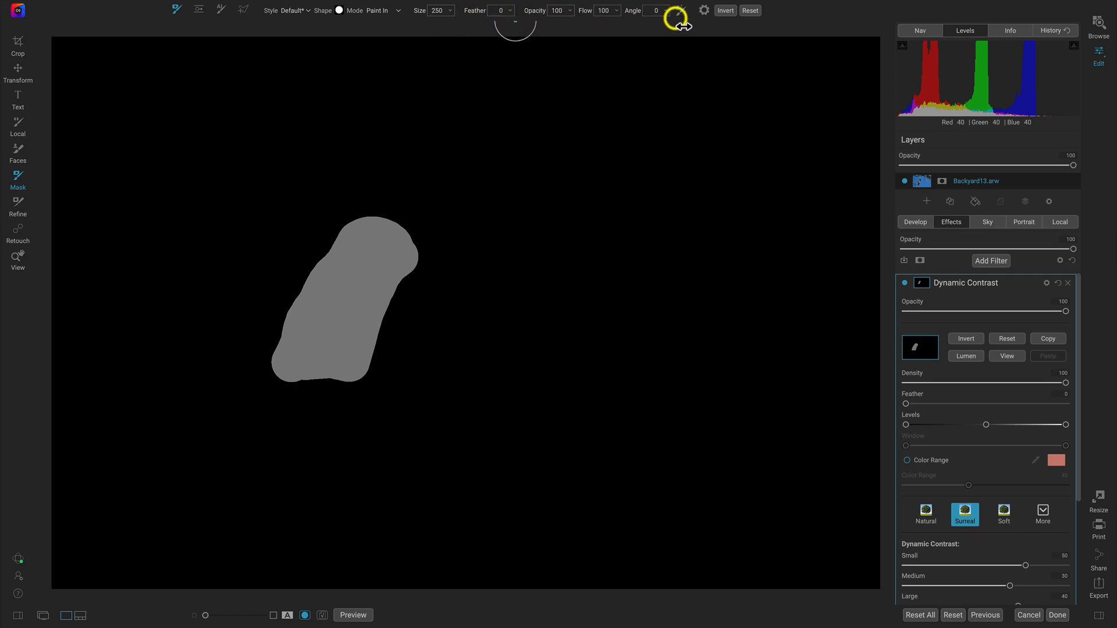
mouse_move(249, 429)
left_mouse_down()
mouse_move(367, 429)
mouse_move(265, 457)
mouse_move(387, 464)
mouse_move(270, 486)
mouse_move(379, 492)
mouse_move(277, 506)
mouse_move(294, 424)
left_mouse_up()
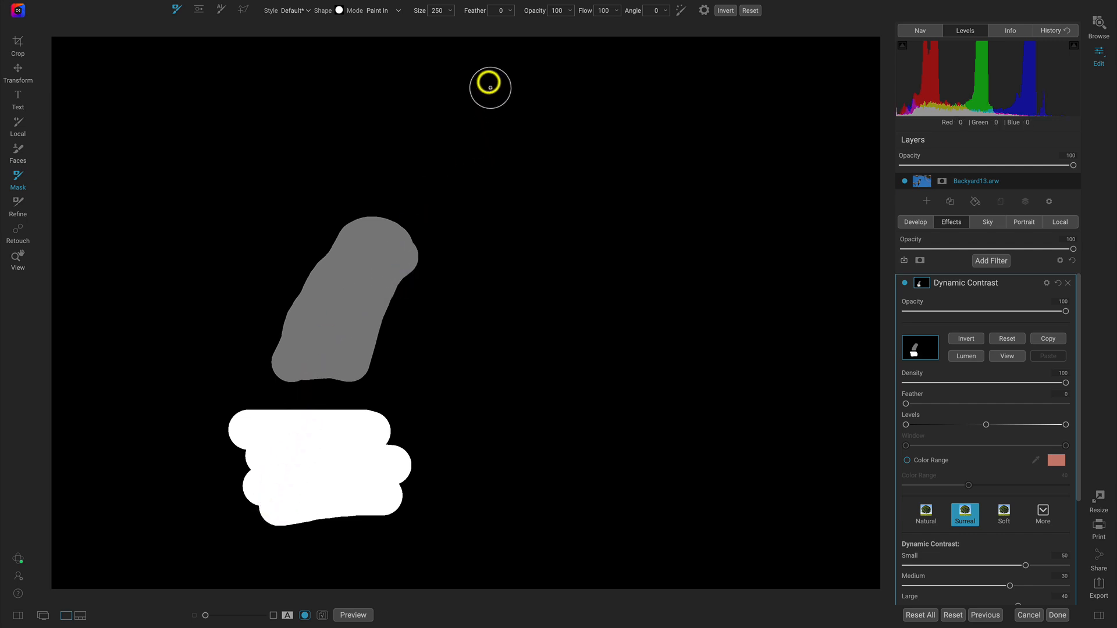
left_click_drag(476, 10, 619, 30)
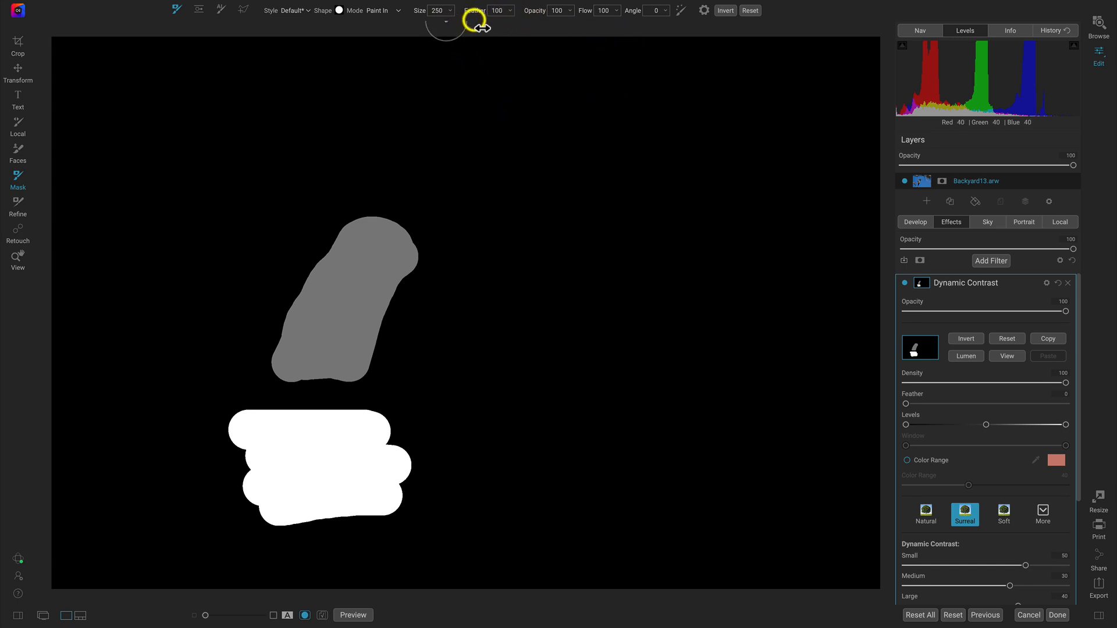
left_click_drag(491, 26, 509, 10)
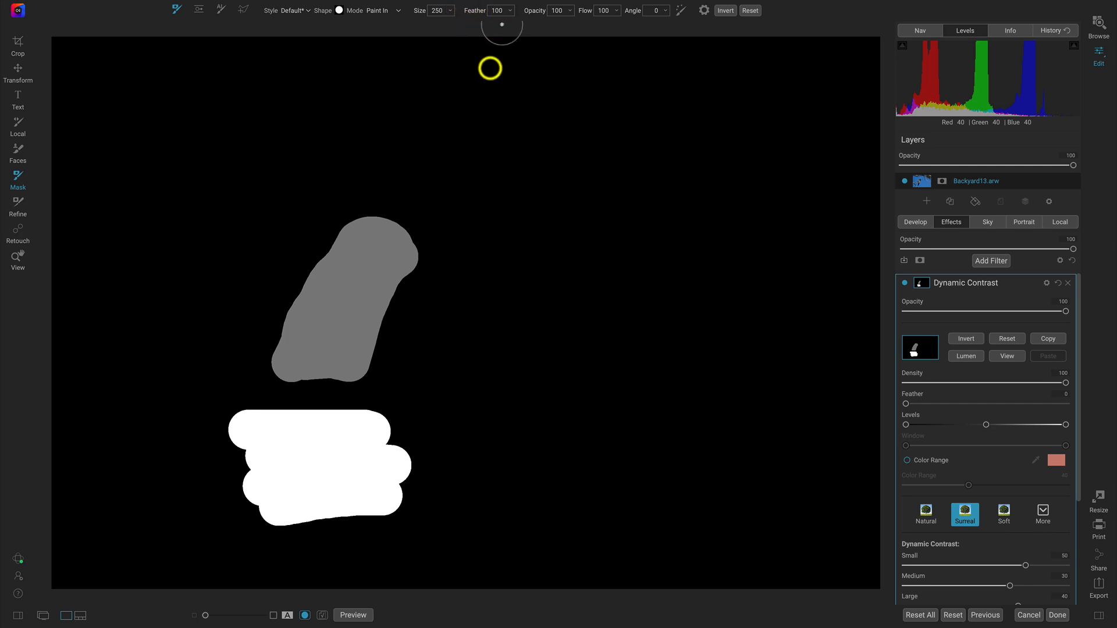
mouse_move(400, 374)
left_mouse_down()
mouse_move(432, 313)
mouse_move(475, 272)
mouse_move(482, 286)
mouse_move(430, 377)
mouse_move(472, 346)
mouse_move(496, 297)
mouse_move(515, 302)
mouse_move(453, 399)
left_mouse_up()
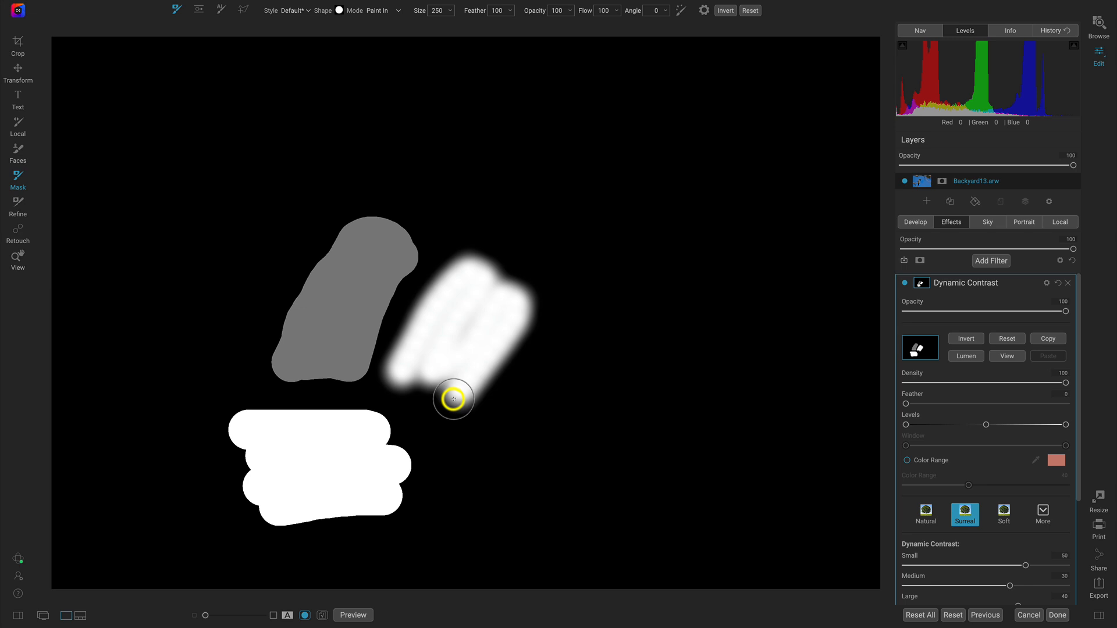
- Undo all the test strokes on the Dynamic Contrast mask
key("ctrl+z")
key("ctrl+z")
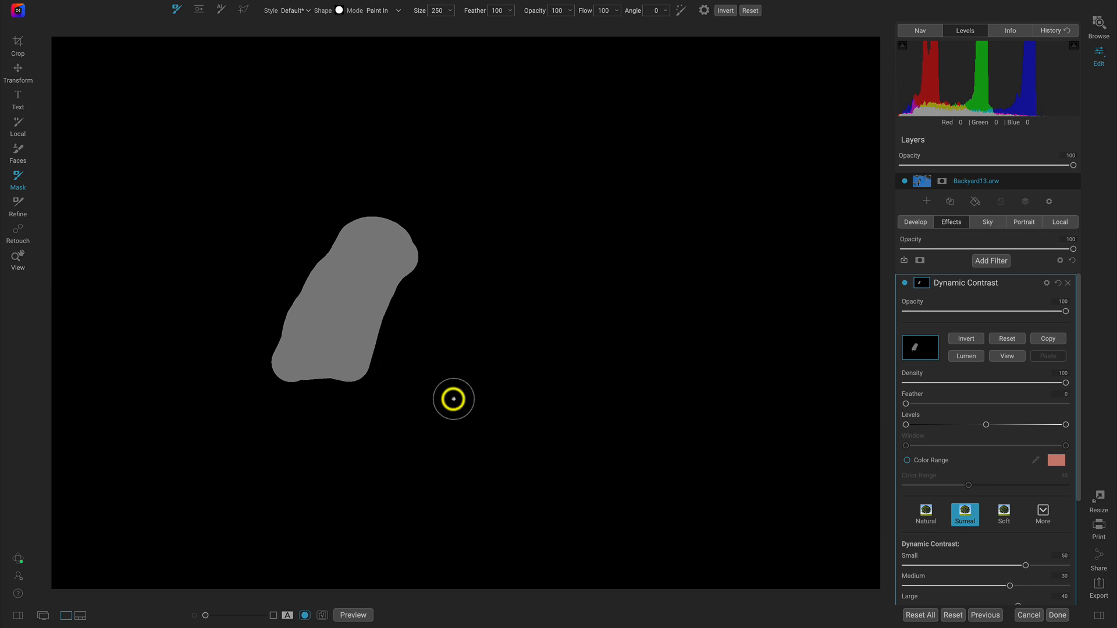
key("ctrl+z")
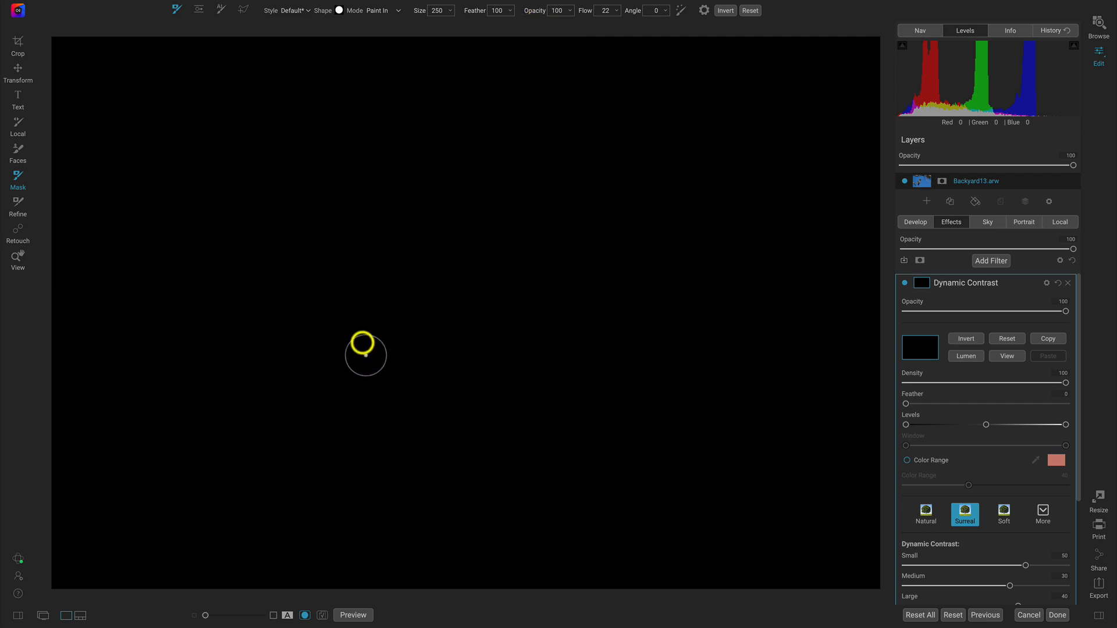
- Paint soft test spots on the mask with the brush's flow at 22 and at 4, and return the flow to 100
mouse_move(366, 309)
left_mouse_down()
mouse_move(379, 342)
mouse_move(371, 331)
mouse_move(387, 320)
mouse_move(389, 334)
mouse_move(370, 344)
mouse_move(343, 324)
mouse_move(358, 306)
mouse_move(390, 306)
mouse_move(402, 350)
mouse_move(347, 344)
mouse_move(333, 307)
mouse_move(349, 294)
mouse_move(411, 310)
mouse_move(408, 330)
mouse_move(379, 343)
mouse_move(358, 315)
left_mouse_up()
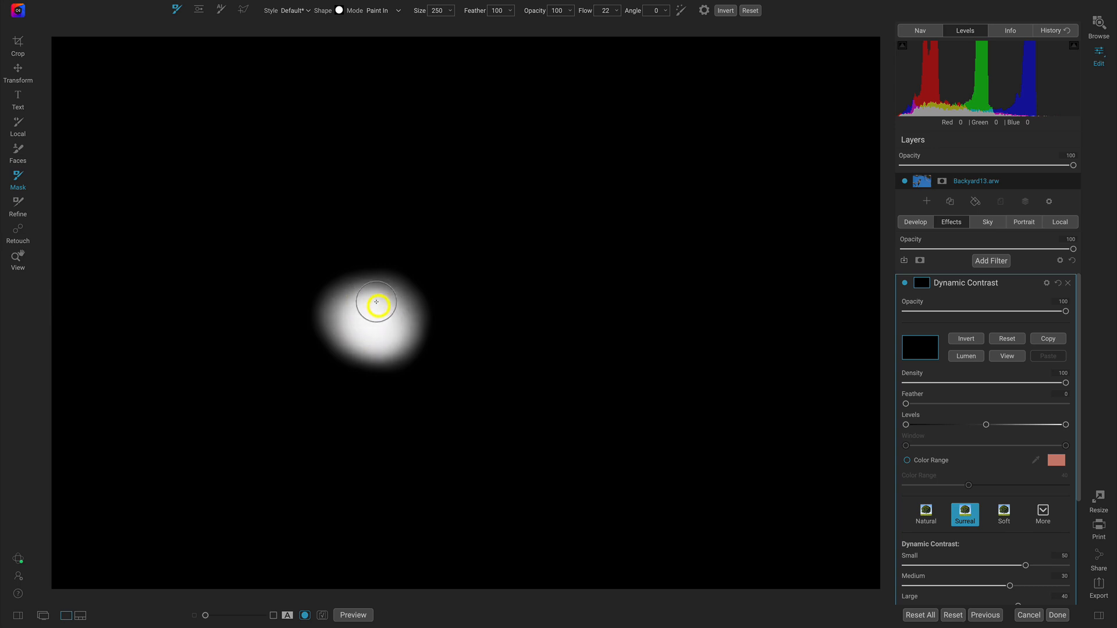
mouse_move(398, 313)
left_mouse_down()
mouse_move(394, 336)
mouse_move(376, 304)
mouse_move(385, 316)
mouse_move(368, 338)
mouse_move(352, 311)
mouse_move(378, 304)
mouse_move(383, 336)
mouse_move(362, 332)
mouse_move(368, 294)
mouse_move(393, 297)
mouse_move(402, 341)
mouse_move(386, 342)
mouse_move(330, 295)
mouse_move(392, 291)
mouse_move(386, 341)
mouse_move(367, 351)
mouse_move(337, 323)
mouse_move(335, 313)
mouse_move(390, 301)
mouse_move(409, 348)
mouse_move(375, 348)
mouse_move(346, 317)
left_mouse_up()
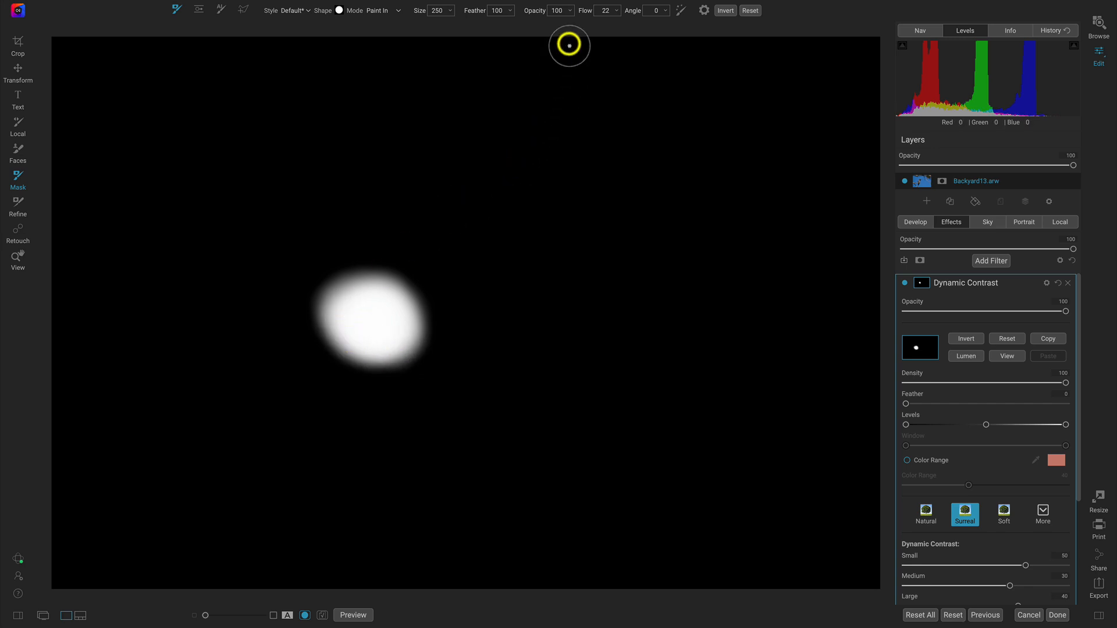
left_click_drag(589, 18, 581, 21)
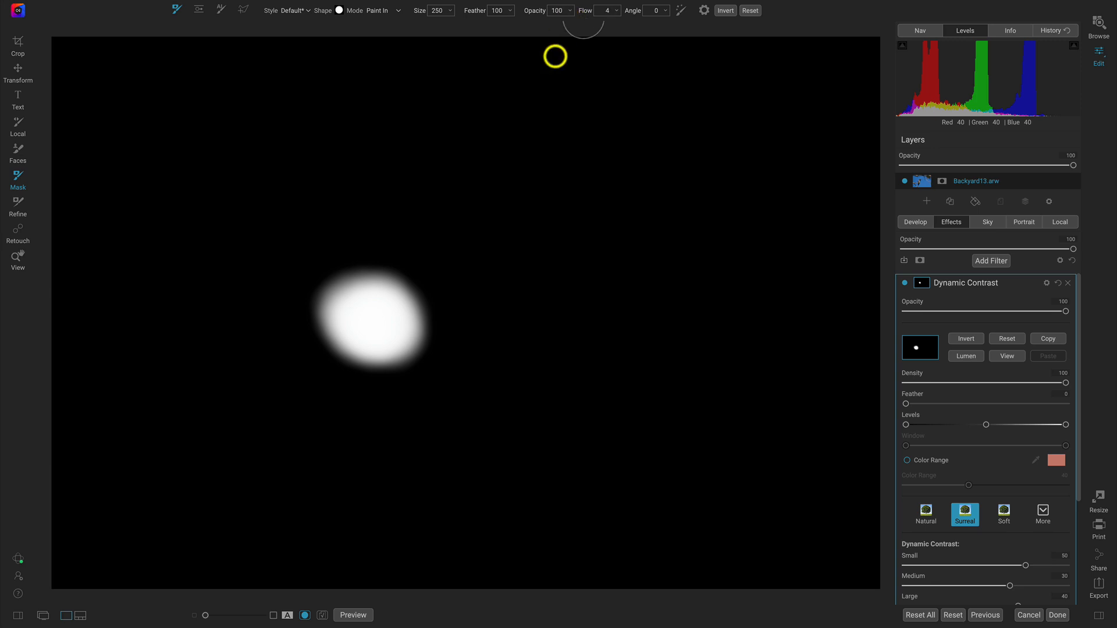
mouse_move(501, 211)
left_mouse_down()
mouse_move(525, 201)
mouse_move(502, 198)
mouse_move(506, 217)
mouse_move(516, 203)
mouse_move(485, 209)
mouse_move(499, 228)
mouse_move(523, 228)
mouse_move(495, 196)
mouse_move(515, 199)
mouse_move(507, 236)
mouse_move(492, 218)
mouse_move(502, 199)
mouse_move(526, 203)
mouse_move(509, 228)
mouse_move(480, 199)
mouse_move(517, 199)
mouse_move(527, 221)
mouse_move(518, 235)
mouse_move(498, 228)
mouse_move(501, 191)
mouse_move(523, 205)
mouse_move(525, 218)
mouse_move(490, 232)
mouse_move(483, 213)
mouse_move(516, 204)
mouse_move(527, 231)
mouse_move(507, 236)
mouse_move(490, 197)
mouse_move(507, 195)
mouse_move(511, 235)
mouse_move(481, 220)
mouse_move(499, 202)
mouse_move(528, 213)
mouse_move(524, 227)
mouse_move(472, 212)
mouse_move(486, 192)
mouse_move(509, 190)
mouse_move(516, 235)
mouse_move(487, 209)
mouse_move(500, 232)
left_mouse_up()
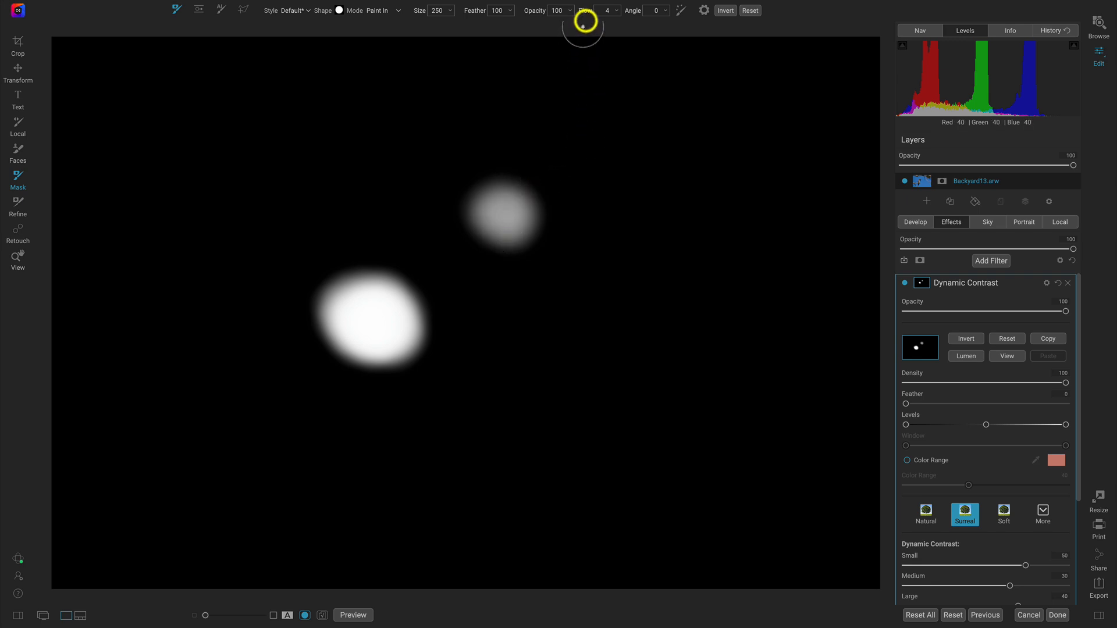
left_click_drag(584, 13, 678, 14)
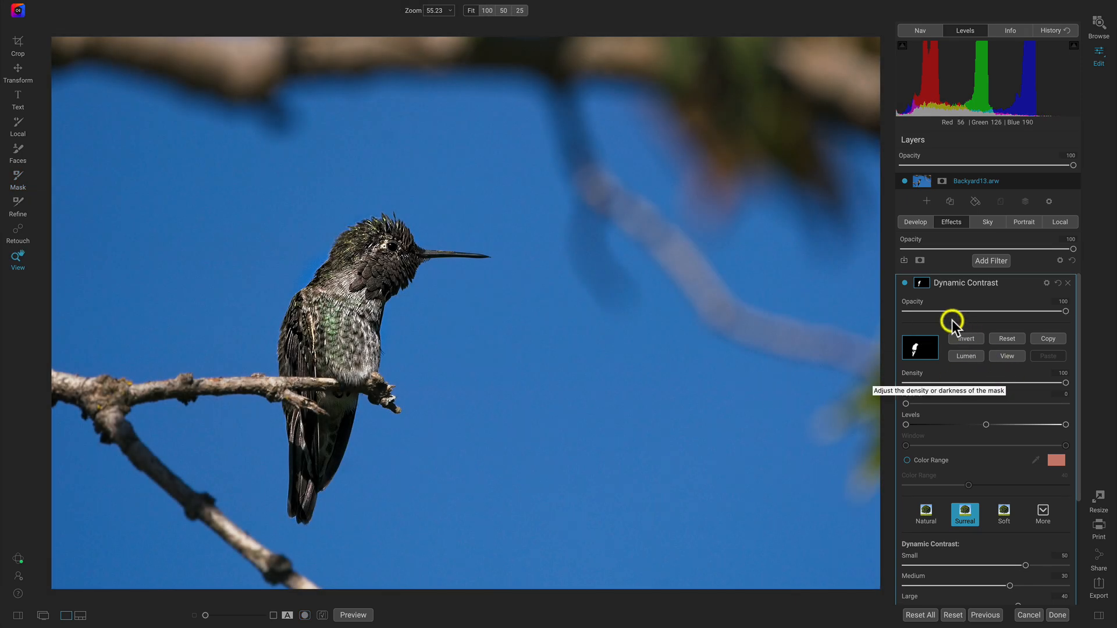
- Compare the hummingbird with Dynamic Contrast hidden and shown, and copy the filter's mask
left_click(904, 283)
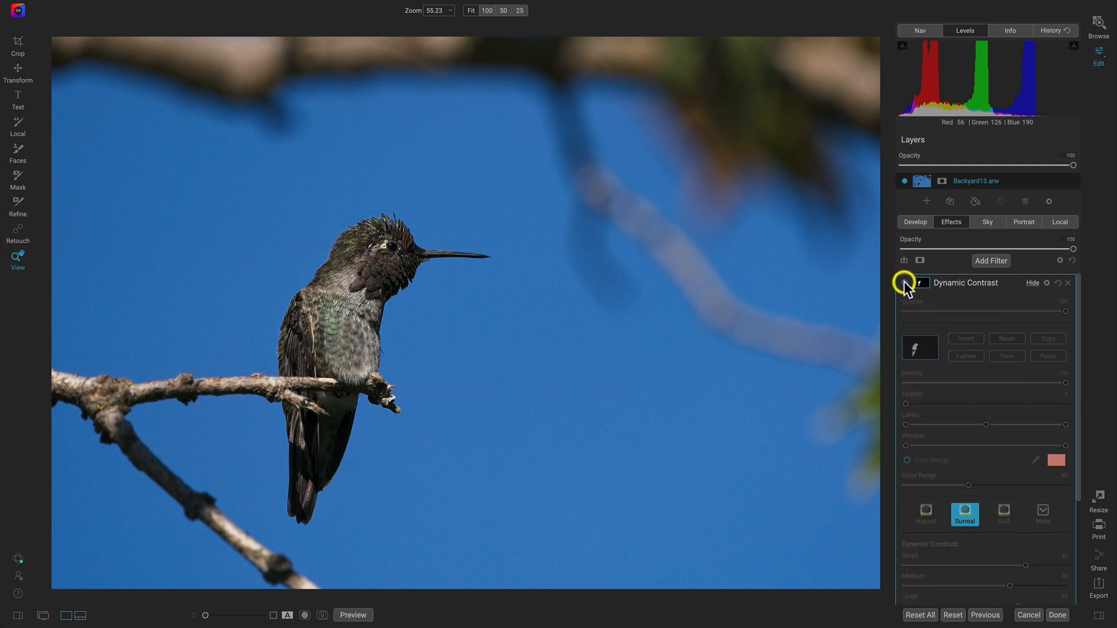
left_click(904, 282)
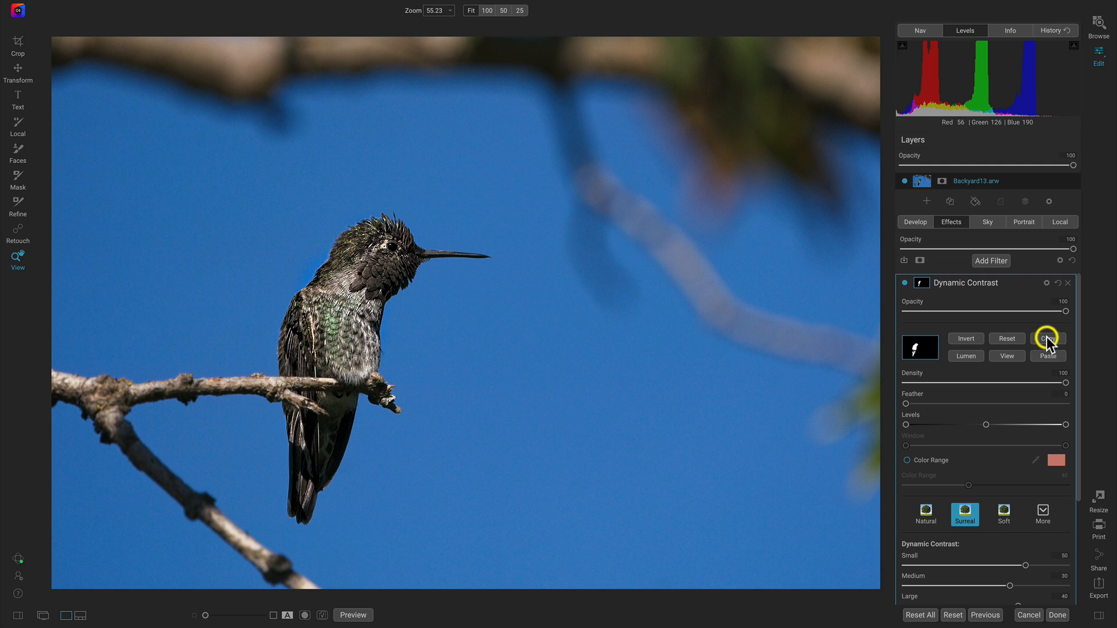
- Add a Glow filter and apply its Darker preset
left_click(993, 260)
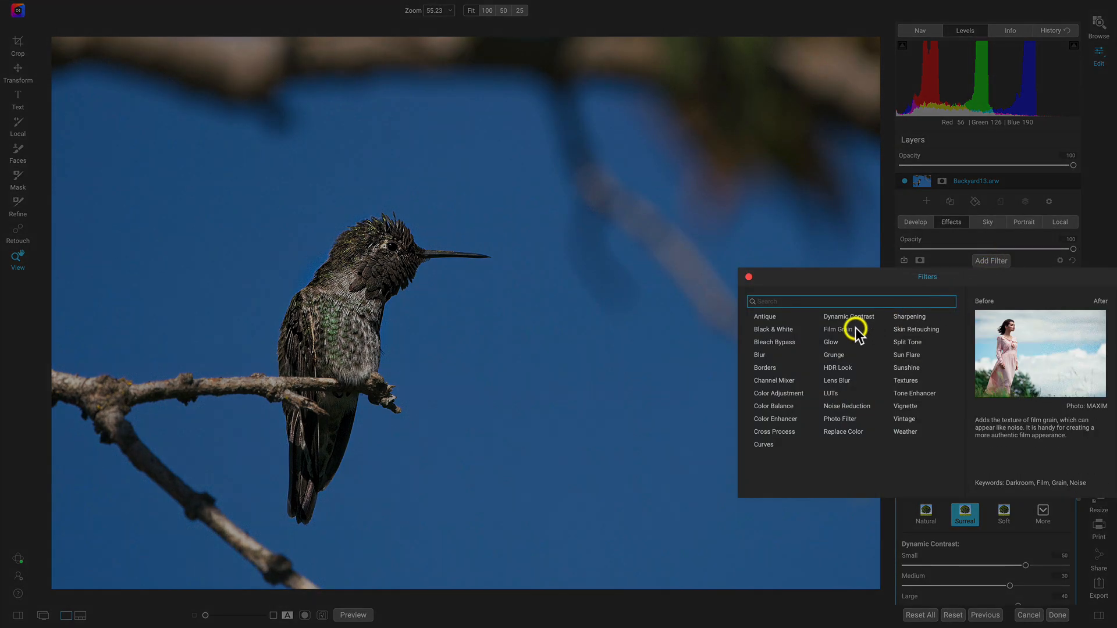
left_click(829, 343)
left_click(1003, 349)
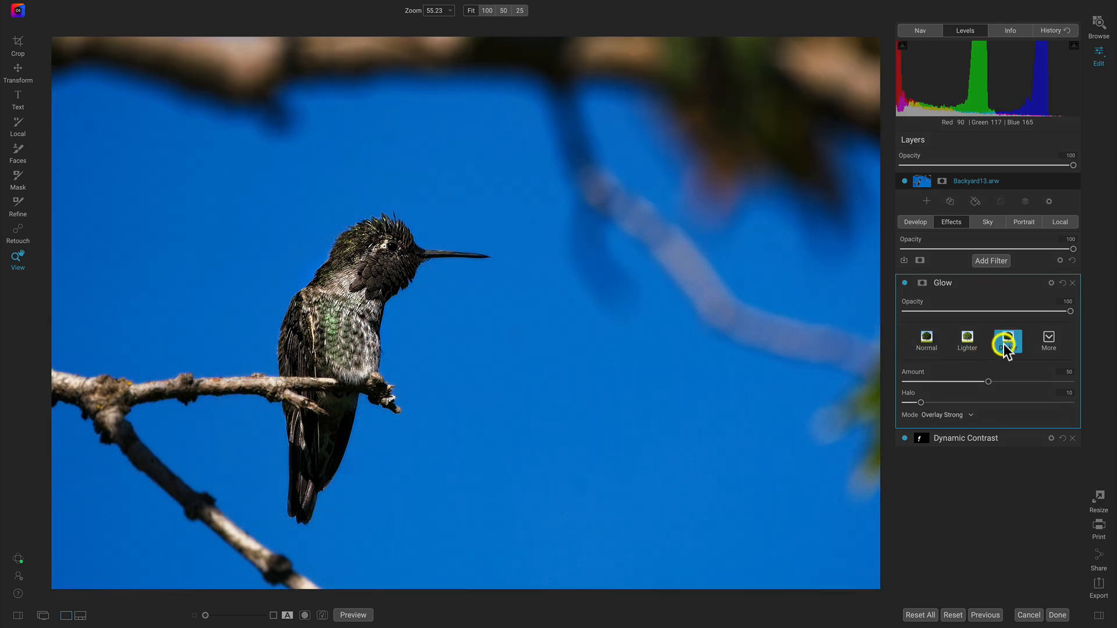
- Paste the copied hummingbird mask into the Glow filter and check it in the preview
left_click(922, 282)
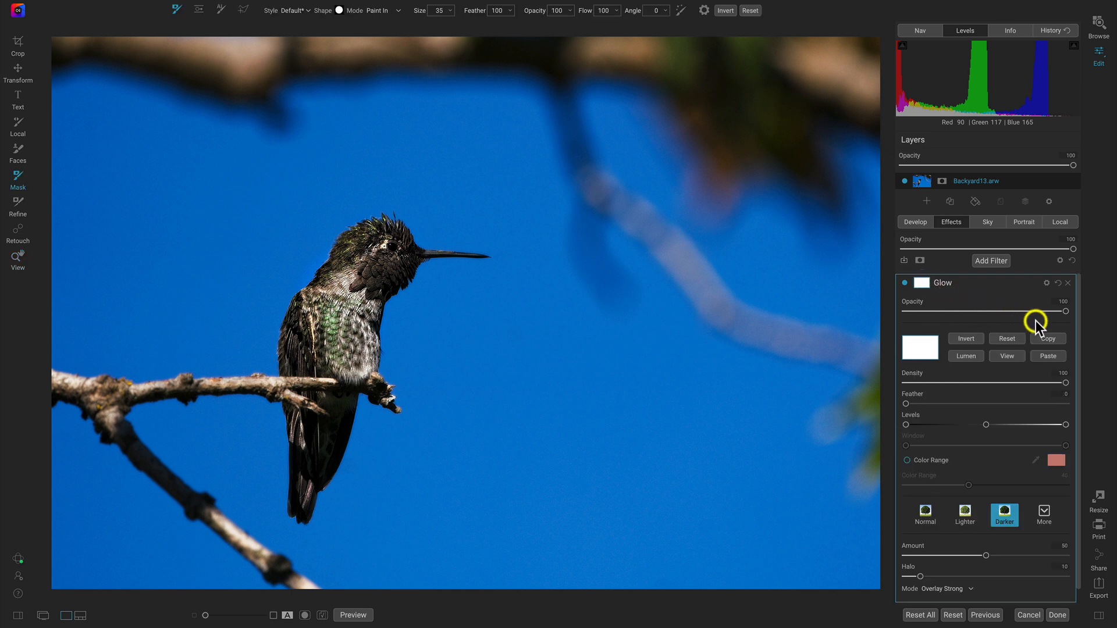
left_click(1052, 356)
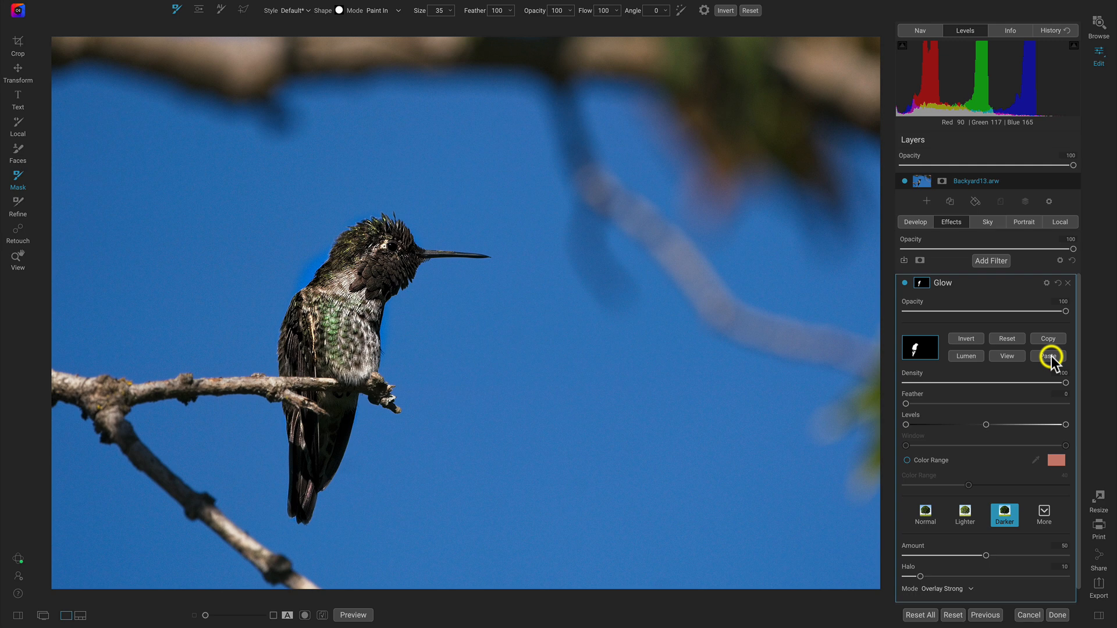
left_click(1009, 355)
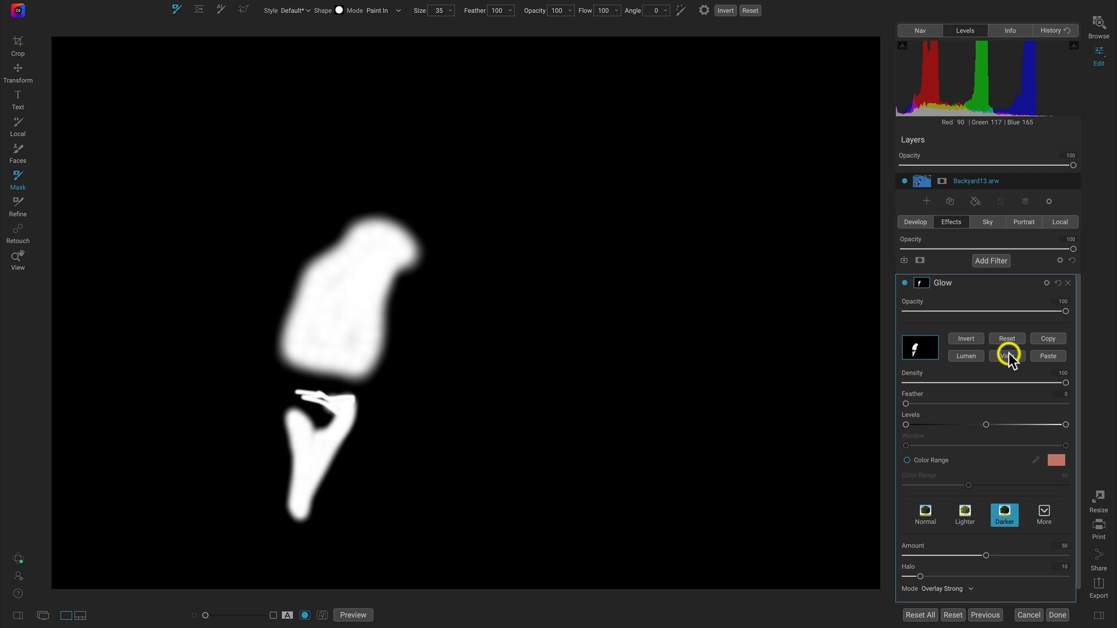
left_click(1009, 356)
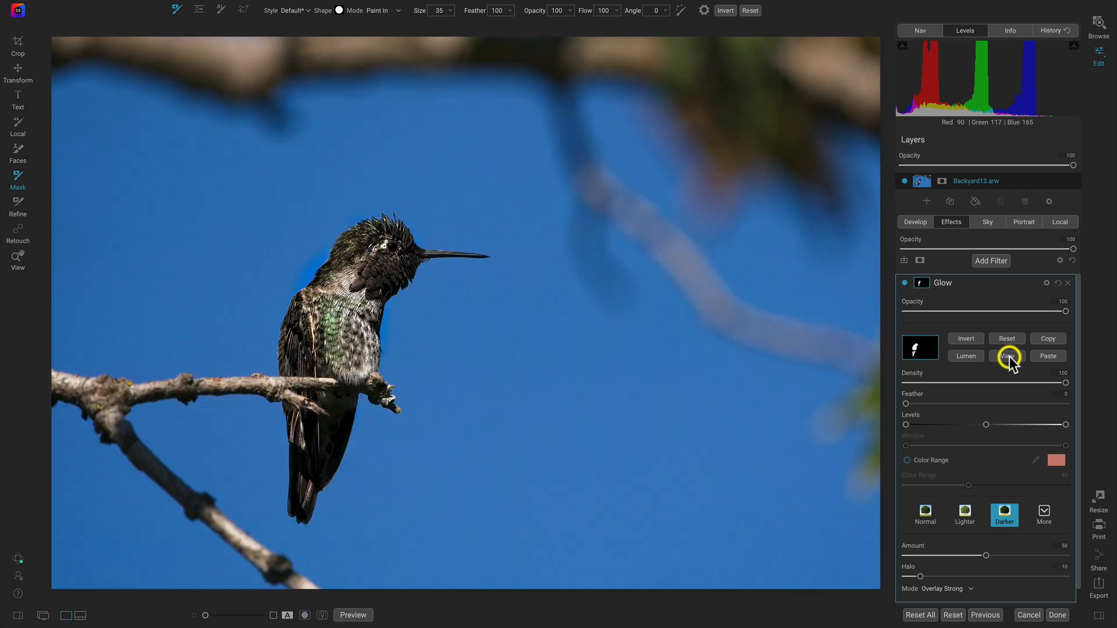
- Invert the Glow mask so the effect applies only to the background, and check the mask in the preview
left_click(973, 337)
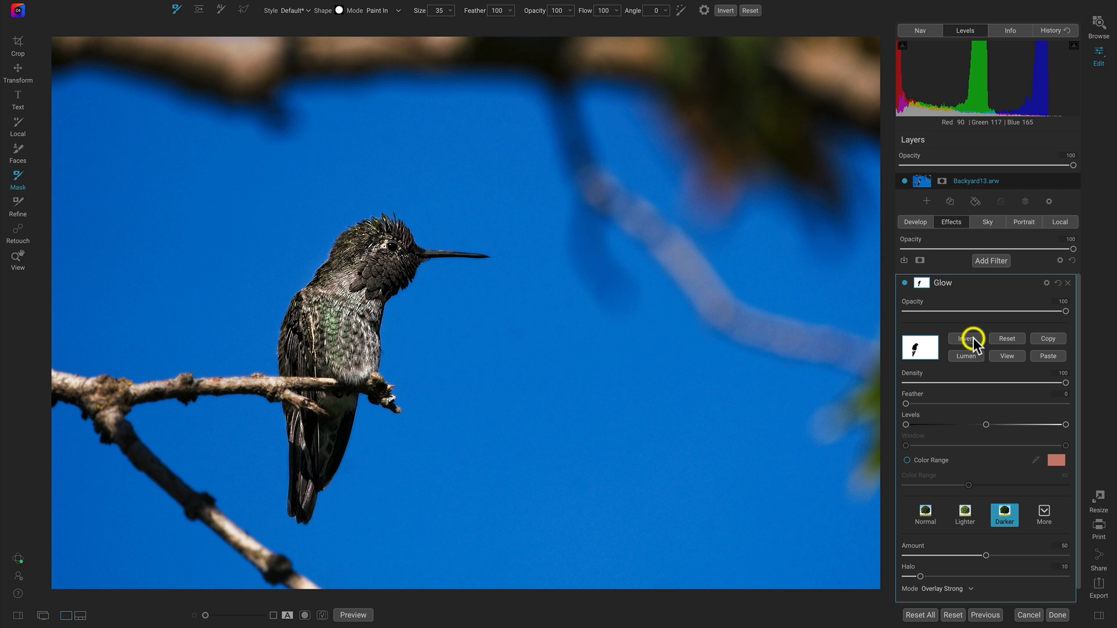
left_click(998, 357)
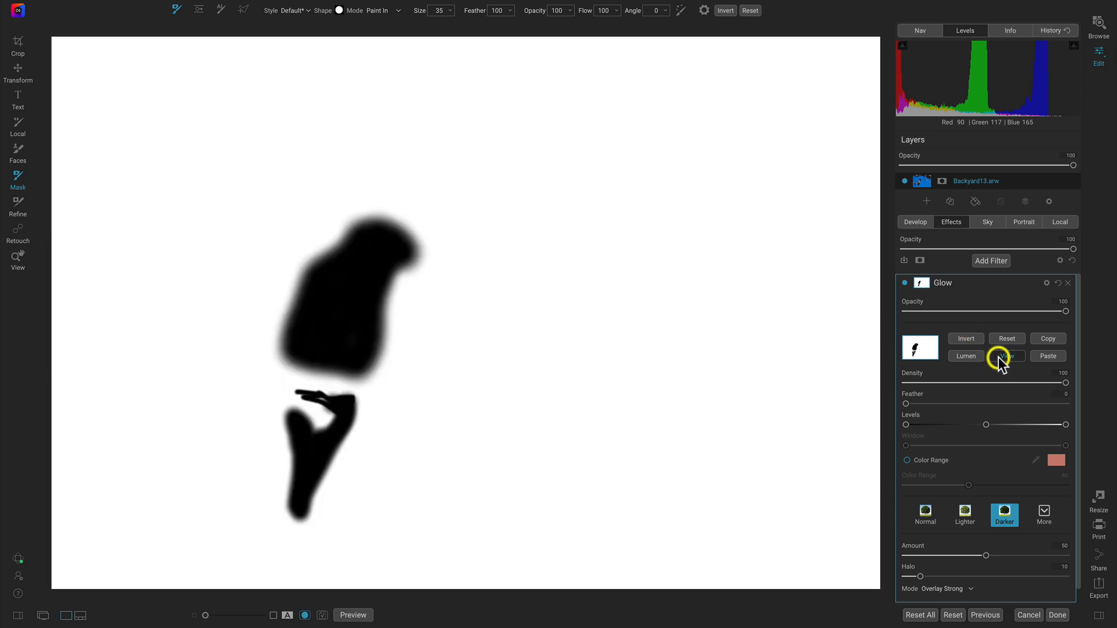
left_click(998, 357)
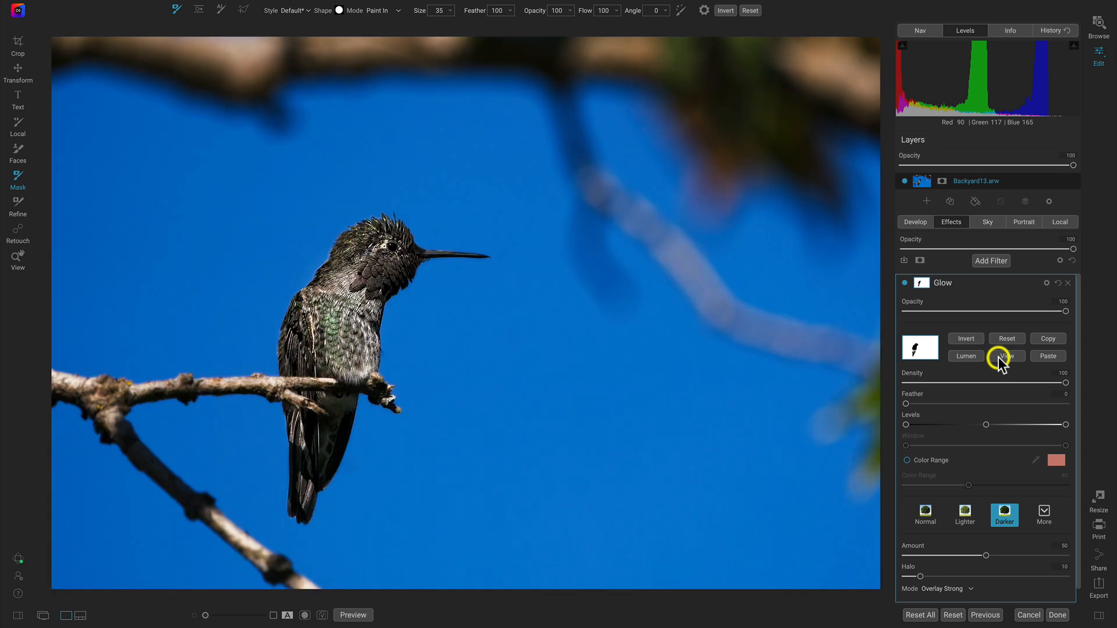
- Compare the background with the Glow filter hidden and shown, and switch to the View tool
left_click(905, 282)
left_click(905, 283)
left_click(906, 283)
left_click(906, 283)
key("z")
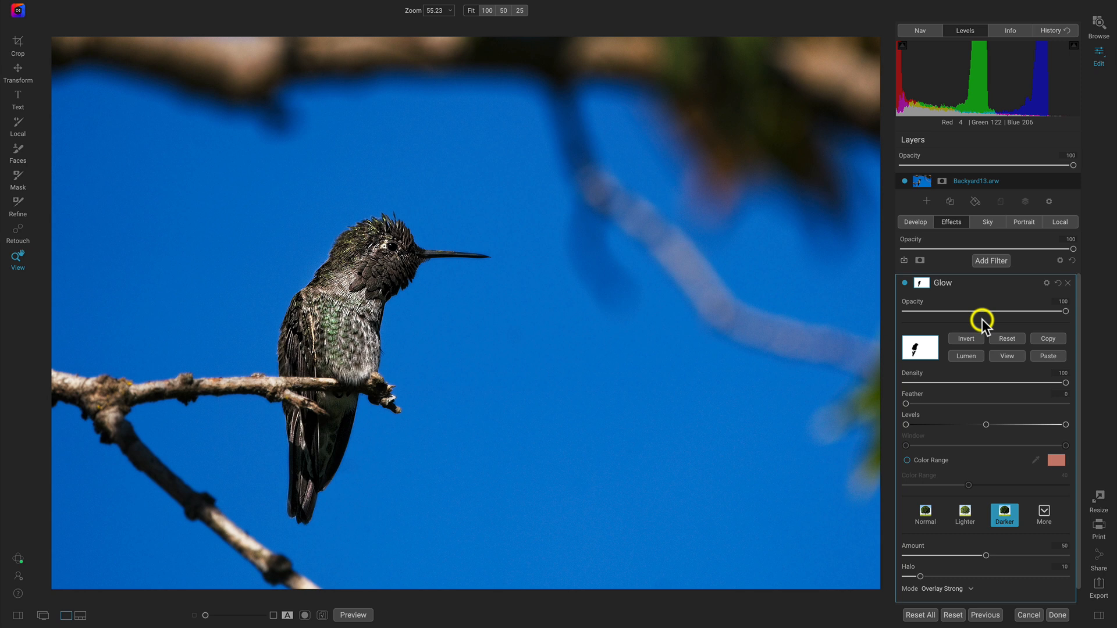
- Switch to the local adjustments and open the mask options of the adjustment
left_click(1061, 221)
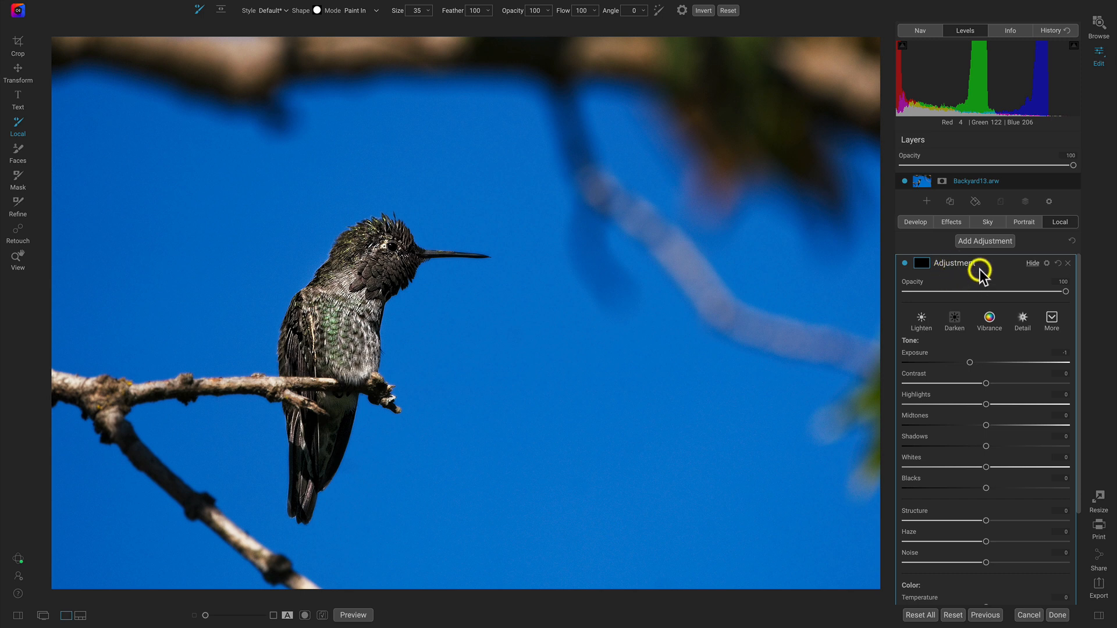
left_click(925, 264)
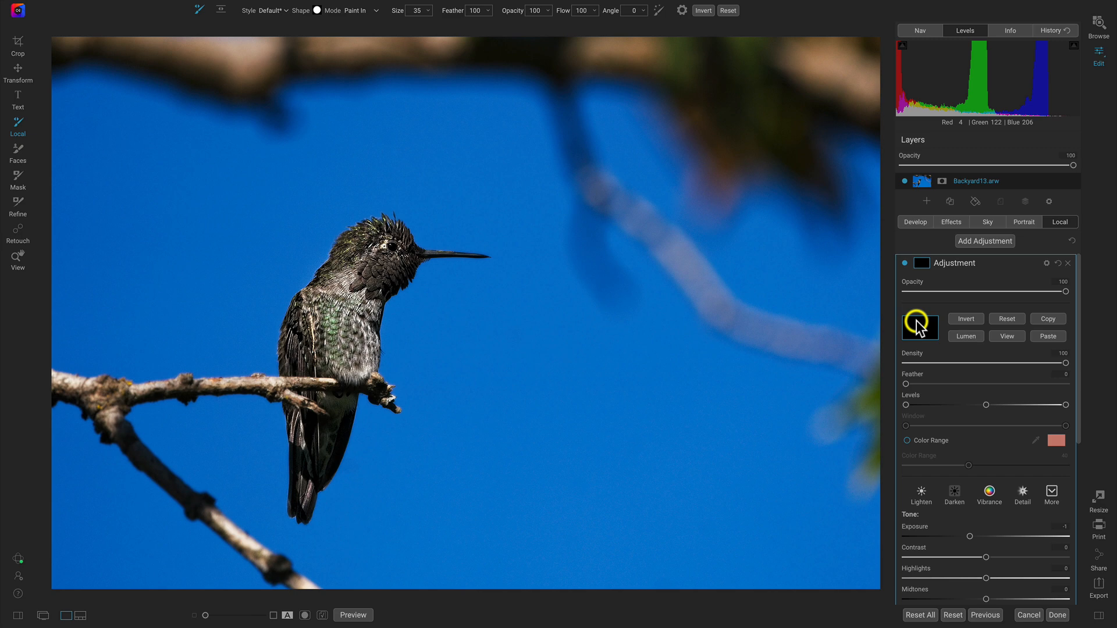
- Preview the local adjustment's mask, return to the photo, and look over the adjustment's settings
left_click(1005, 338)
left_click(1006, 338)
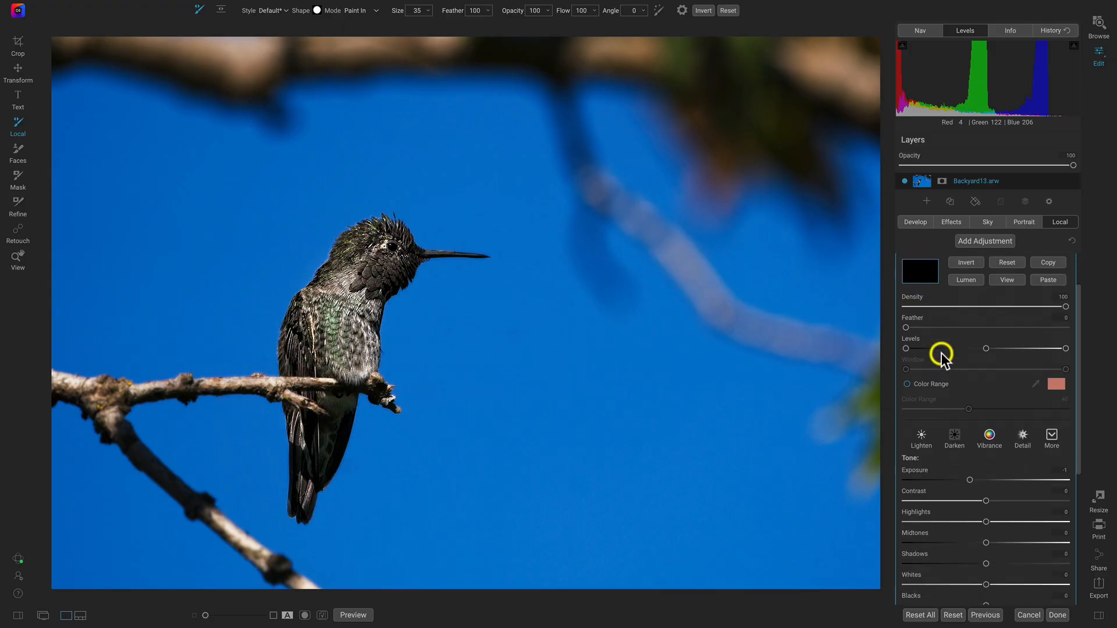
scroll(941, 353, "down", 3)
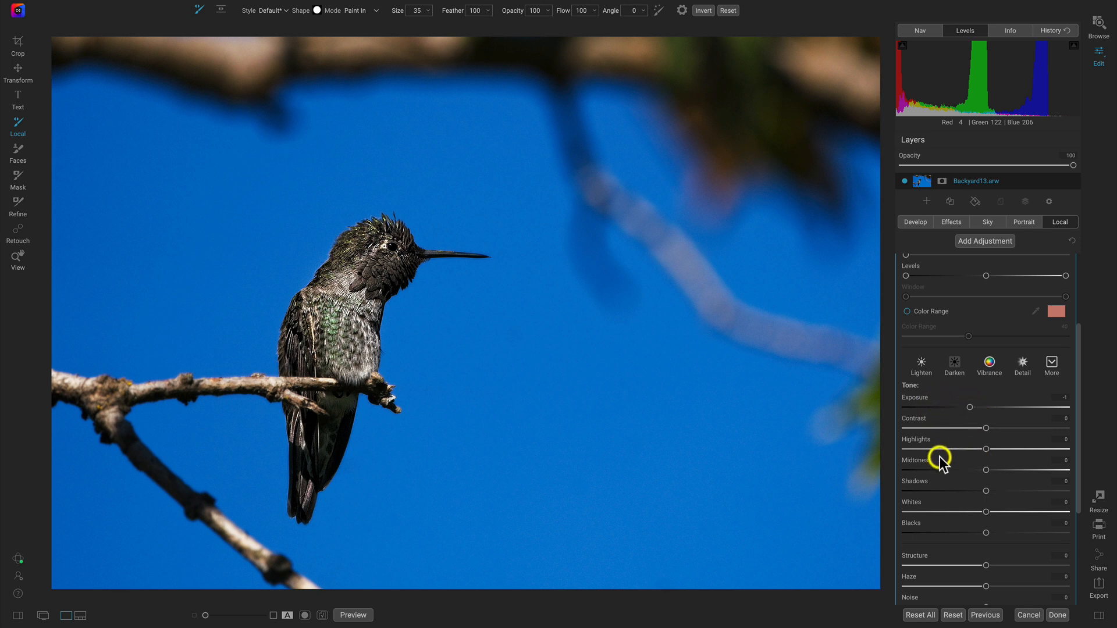
scroll(940, 458, "up", 3)
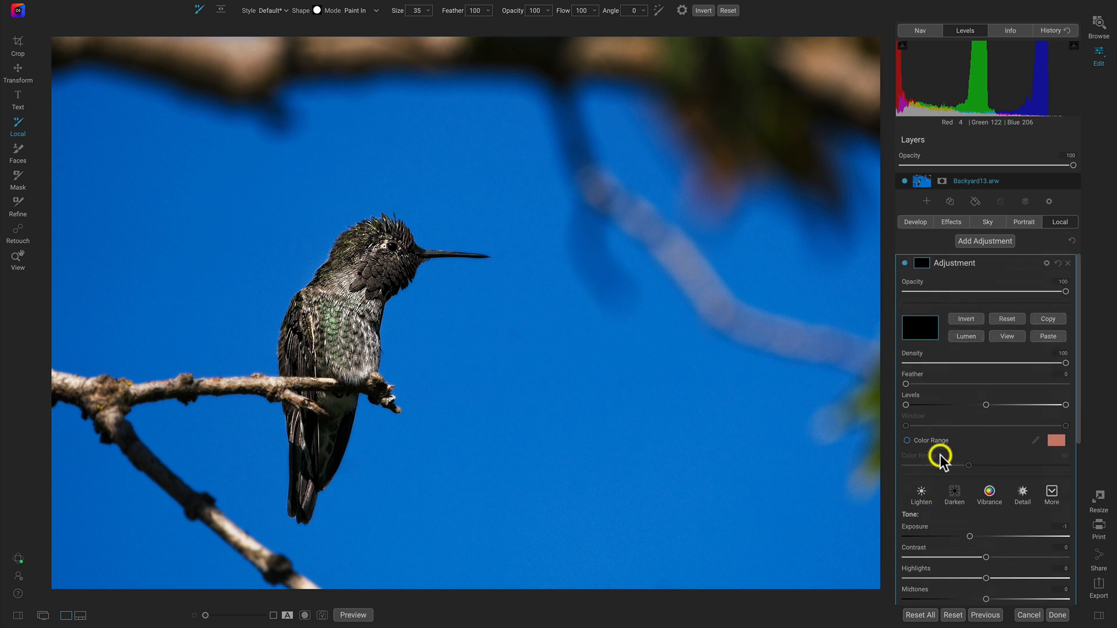
- Try inverting the adjustment's mask to affect the whole photo, restore the original mask, and close the mask options
left_click(965, 318)
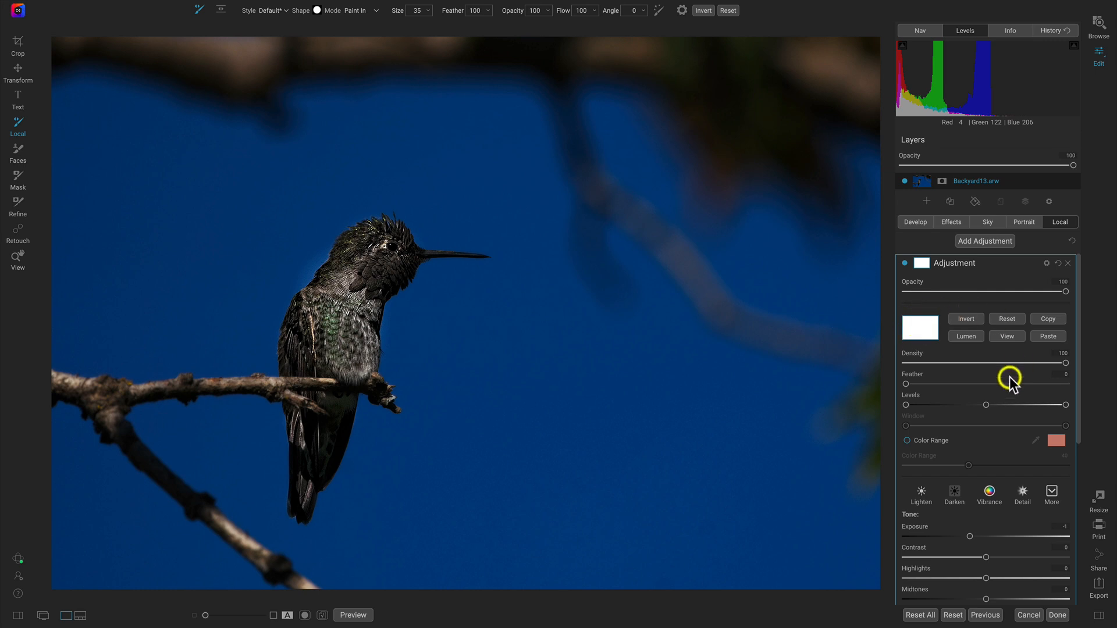
left_click(965, 318)
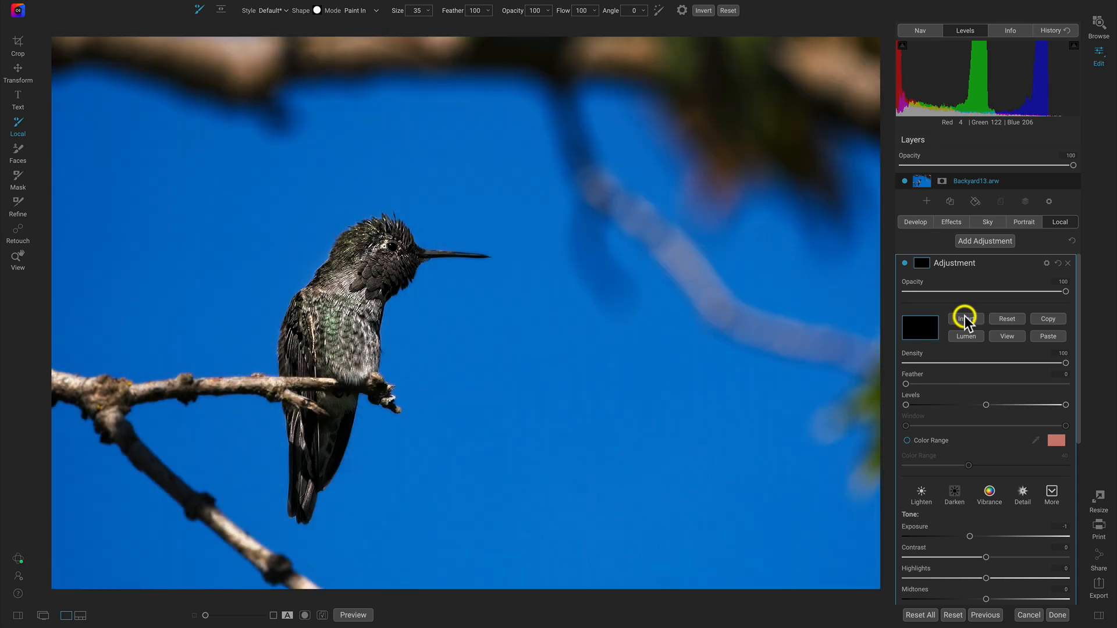
left_click(922, 263)
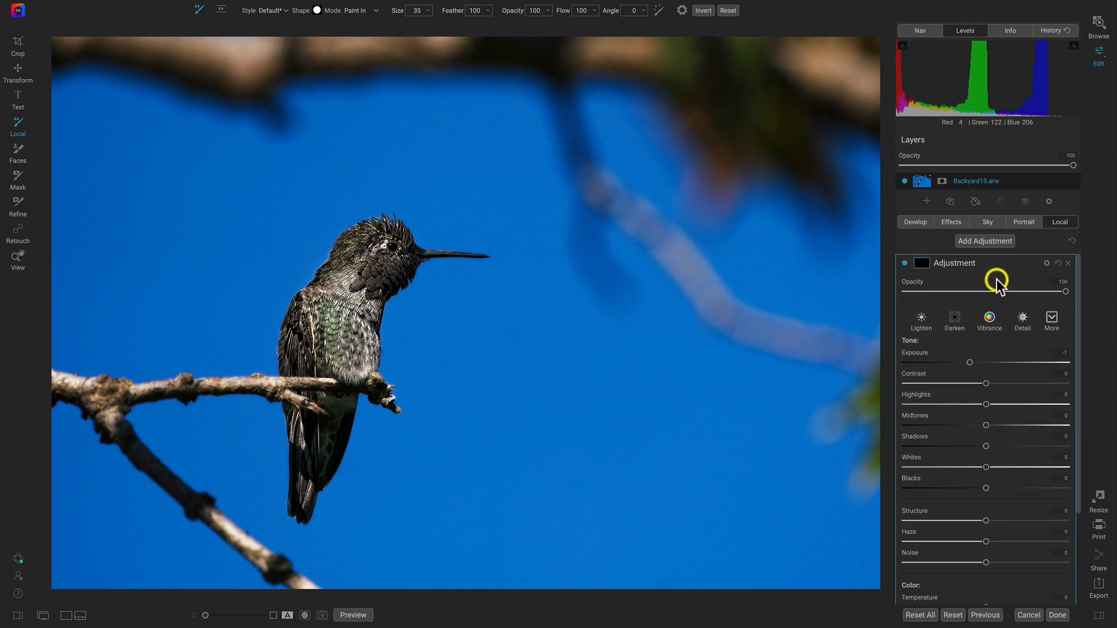
- Apply the Vibrance style to the local adjustment and set its Saturation to 17
left_click(1052, 319)
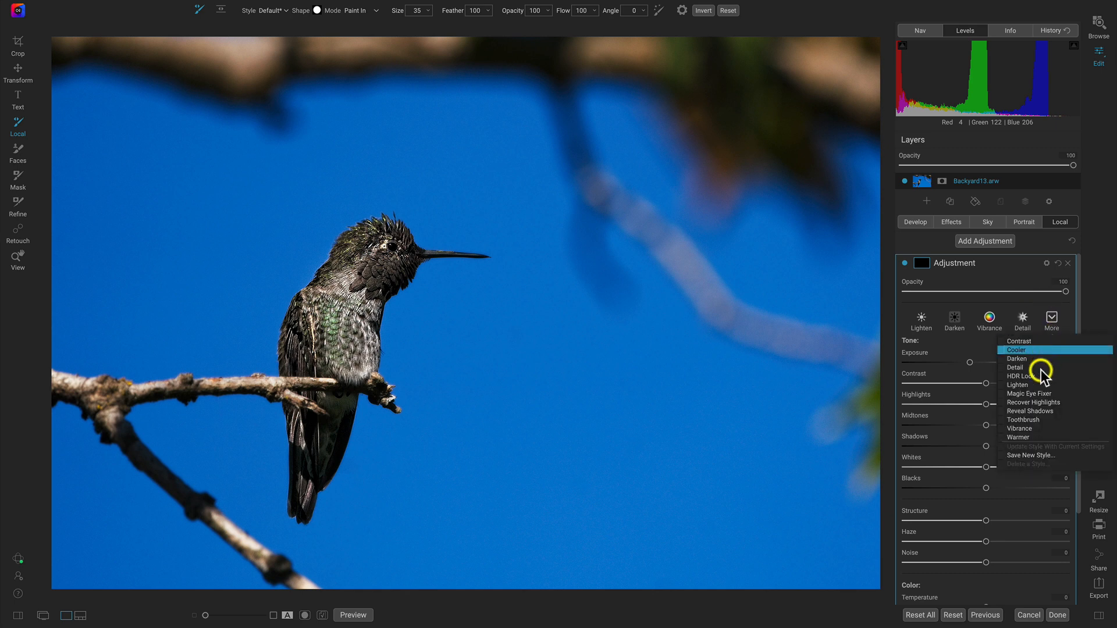
left_click(1025, 429)
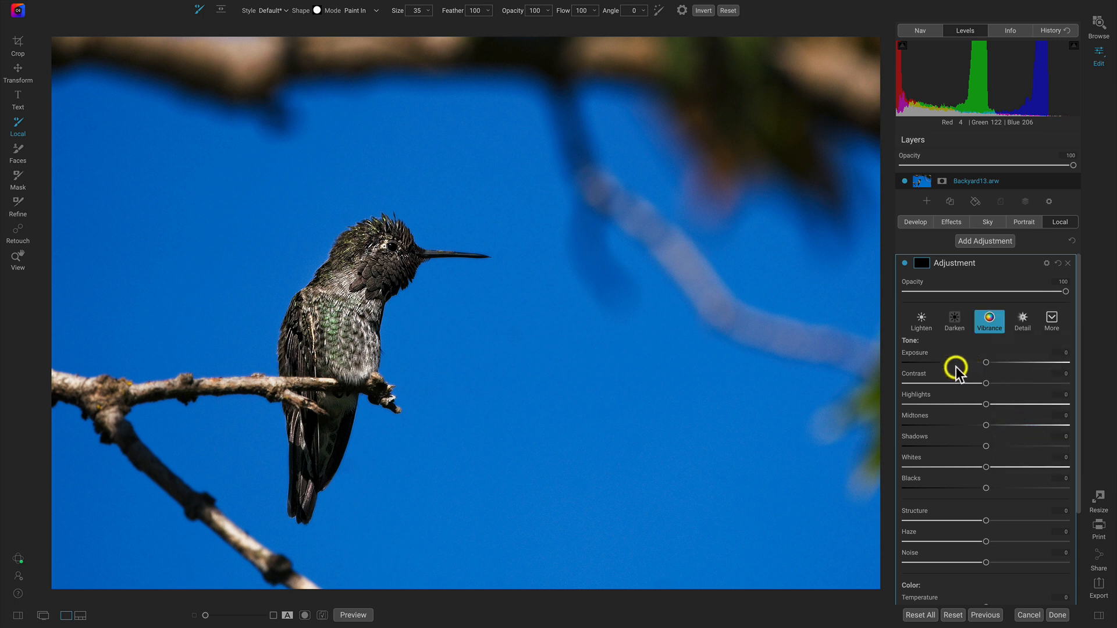
scroll(945, 381, "down", 5)
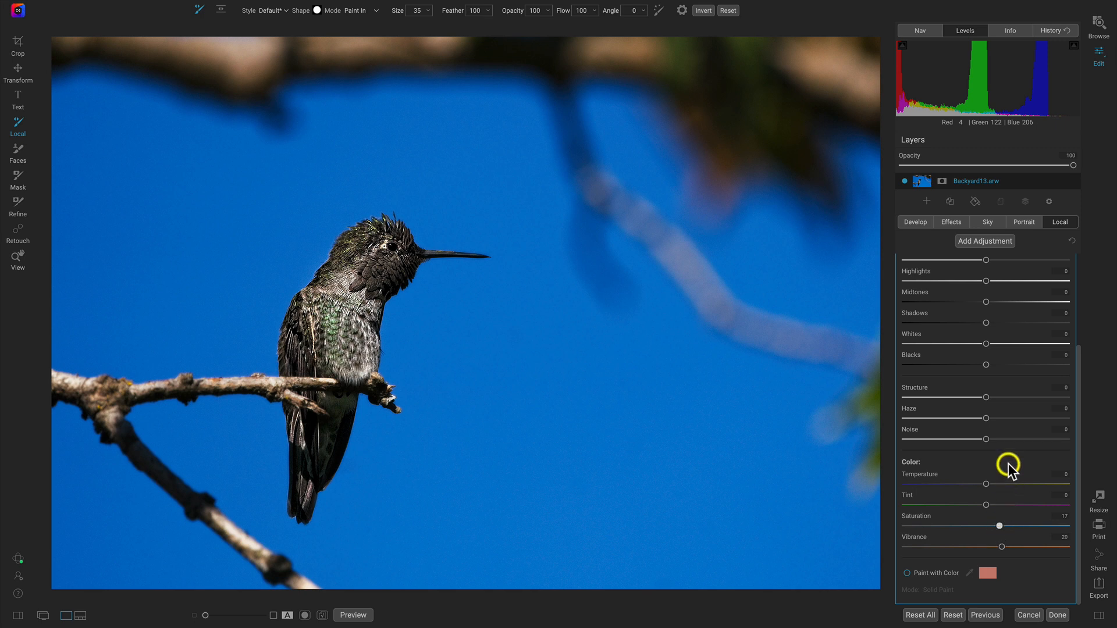
scroll(1007, 464, "up", 3)
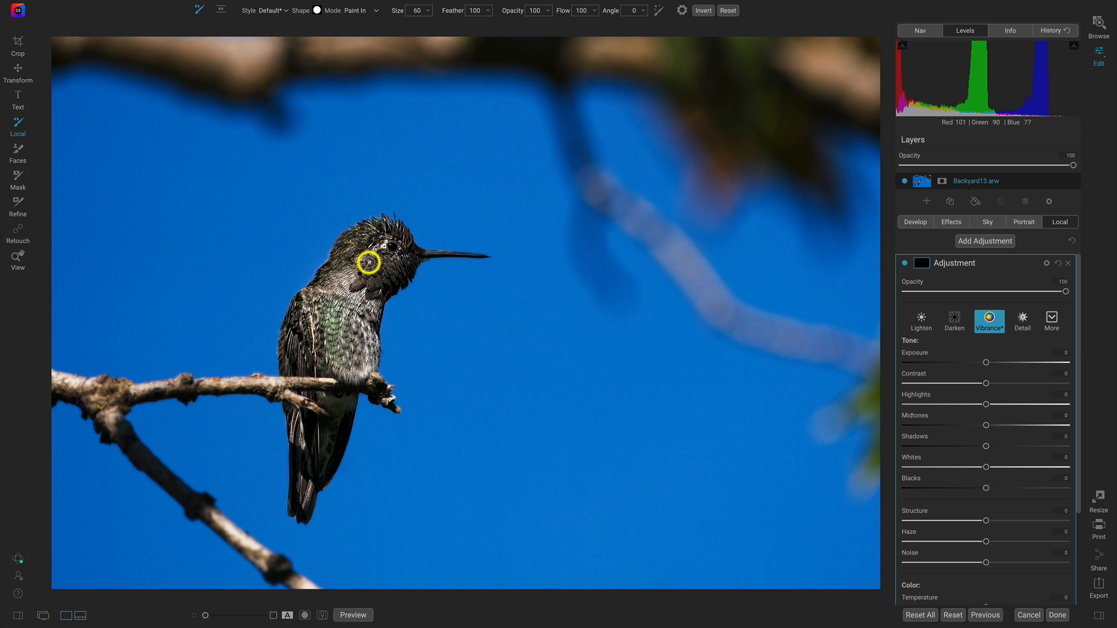
- Enlarge the brush to 350 and paint the adjustment onto the hummingbird's head and body
key("bracketright")
key("bracketright")
key("bracketright")
key("bracketright")
key("bracketright")
key("bracketright")
key("bracketright")
key("bracketright")
key("bracketright")
key("bracketright")
key("bracketright")
key("bracketright")
key("bracketright")
key("bracketright")
key("bracketright")
key("bracketright")
key("bracketright")
key("bracketright")
key("bracketright")
key("bracketright")
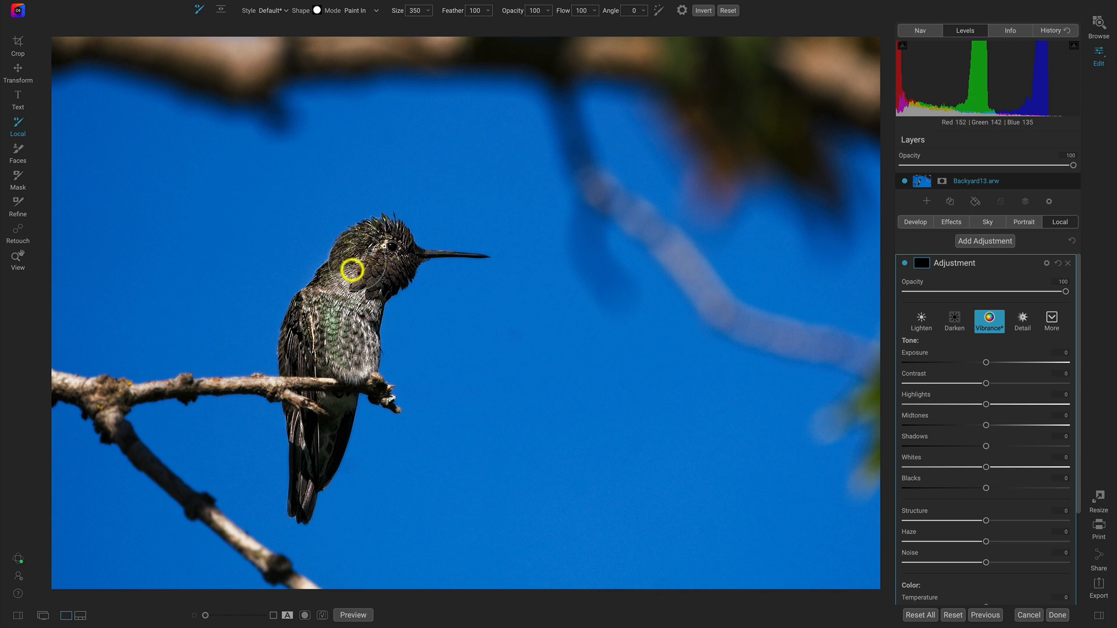
mouse_move(336, 305)
left_mouse_down()
mouse_move(321, 350)
mouse_move(355, 356)
mouse_move(351, 321)
mouse_move(377, 281)
mouse_move(381, 247)
mouse_move(361, 258)
mouse_move(300, 357)
left_mouse_up()
- Paint the adjustment onto the hummingbird's tail and lower feathers with a smaller brush of about 150
left_click_drag(340, 412, 317, 484)
key("bracketleft")
key("bracketleft")
key("bracketleft")
key("bracketleft")
key("bracketleft")
key("bracketleft")
key("bracketleft")
key("bracketleft")
mouse_move(302, 510)
left_mouse_down()
mouse_move(293, 412)
mouse_move(319, 478)
mouse_move(343, 406)
mouse_move(299, 389)
left_mouse_up()
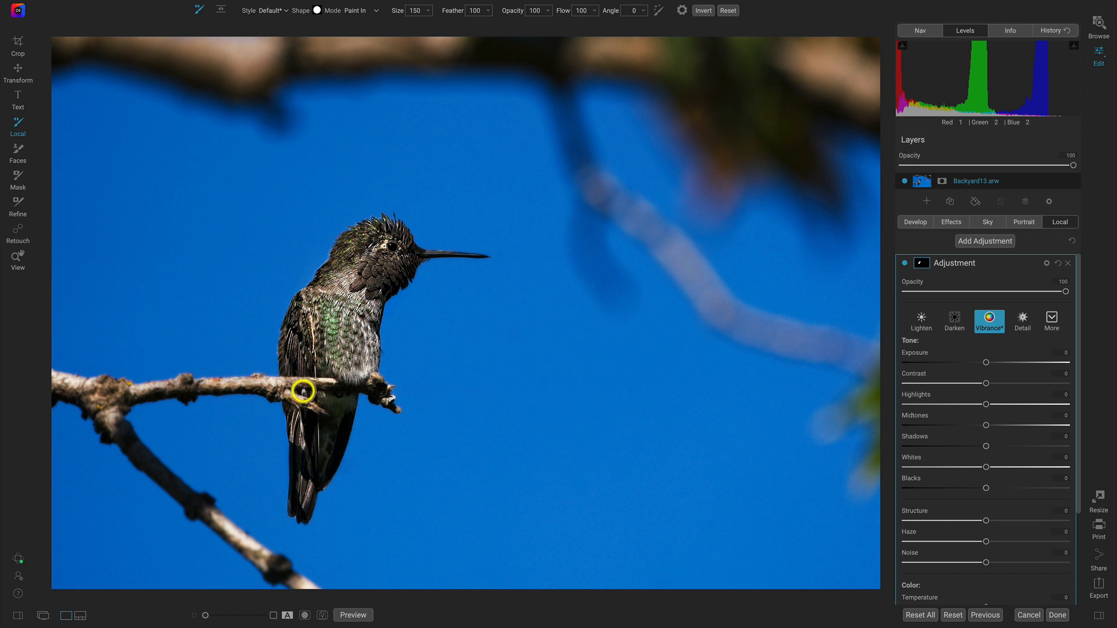
key("bracketleft")
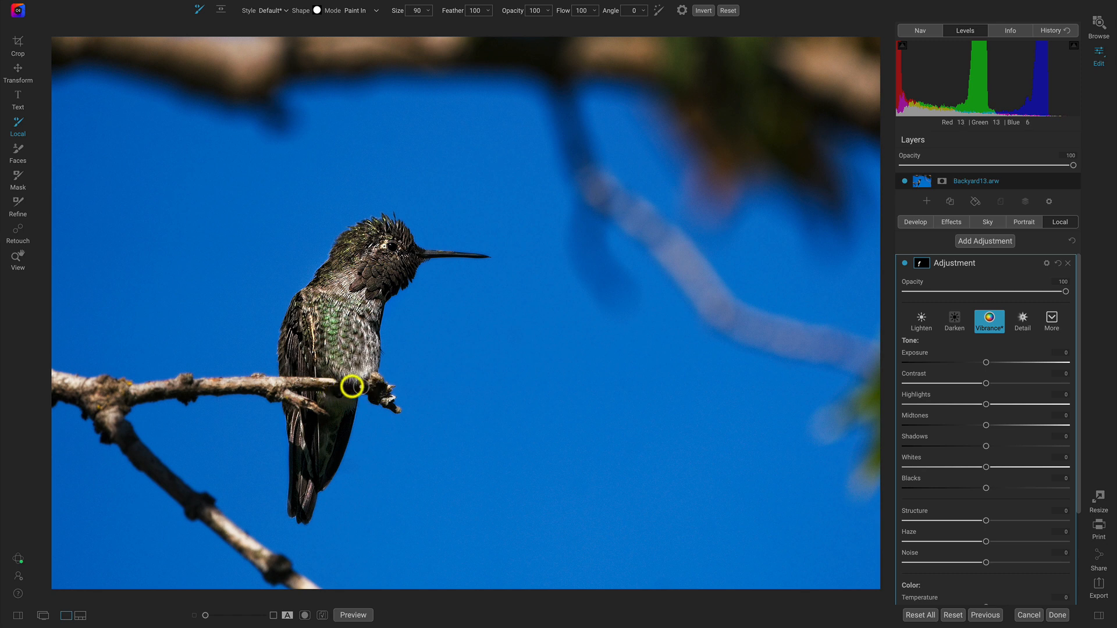
- Paint the adjustment along the branch and its fork, using brush sizes between 125 and 175
key("bracketright")
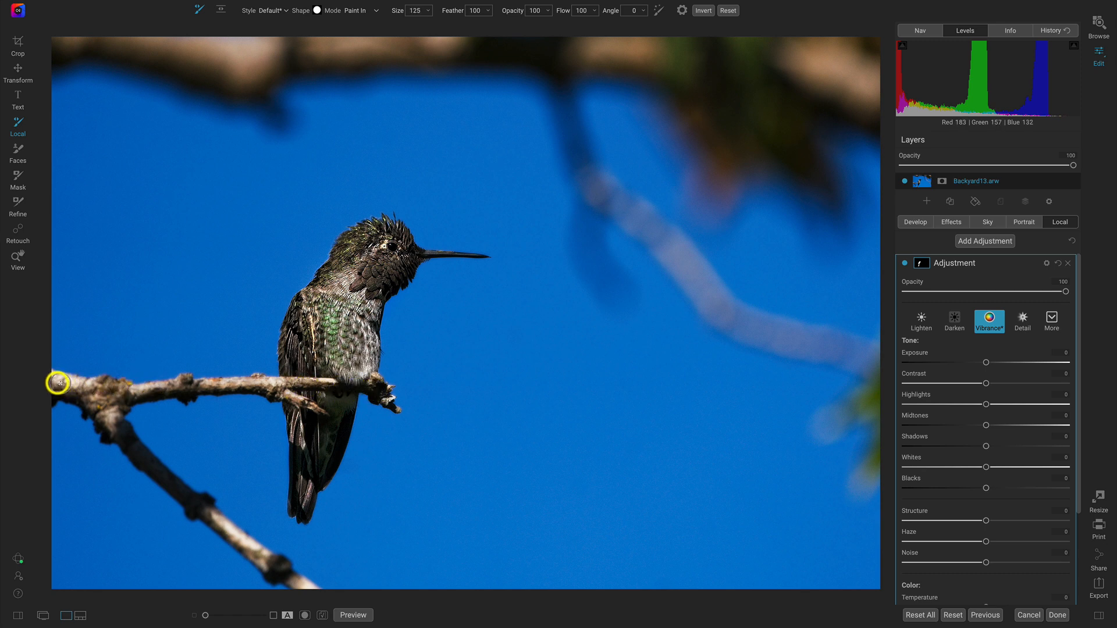
key("bracketright")
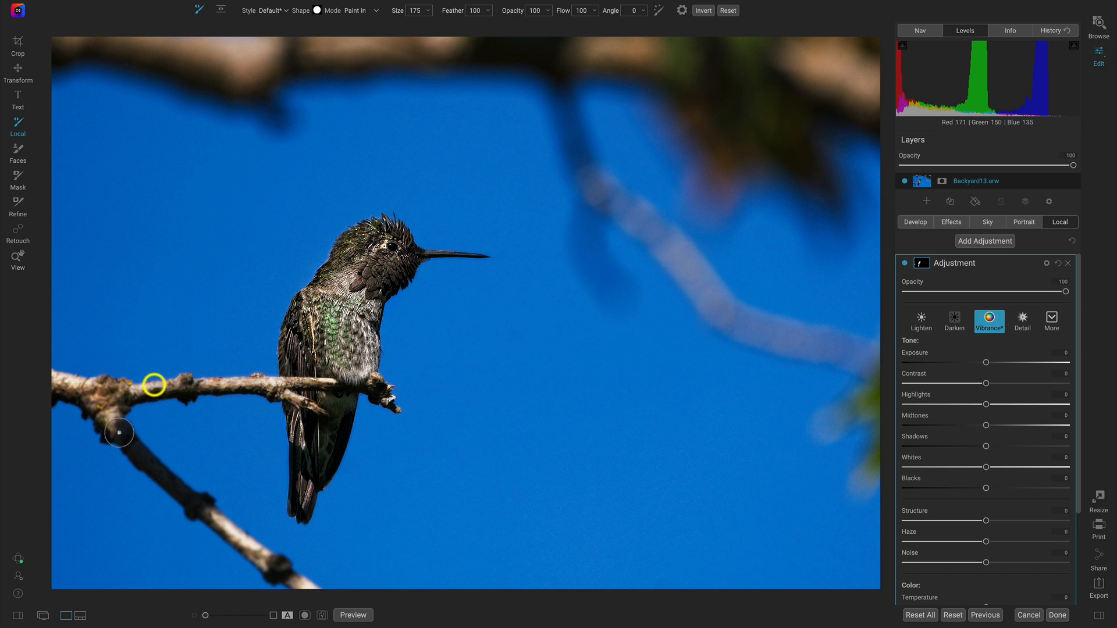
key("bracketleft")
key("bracketleft")
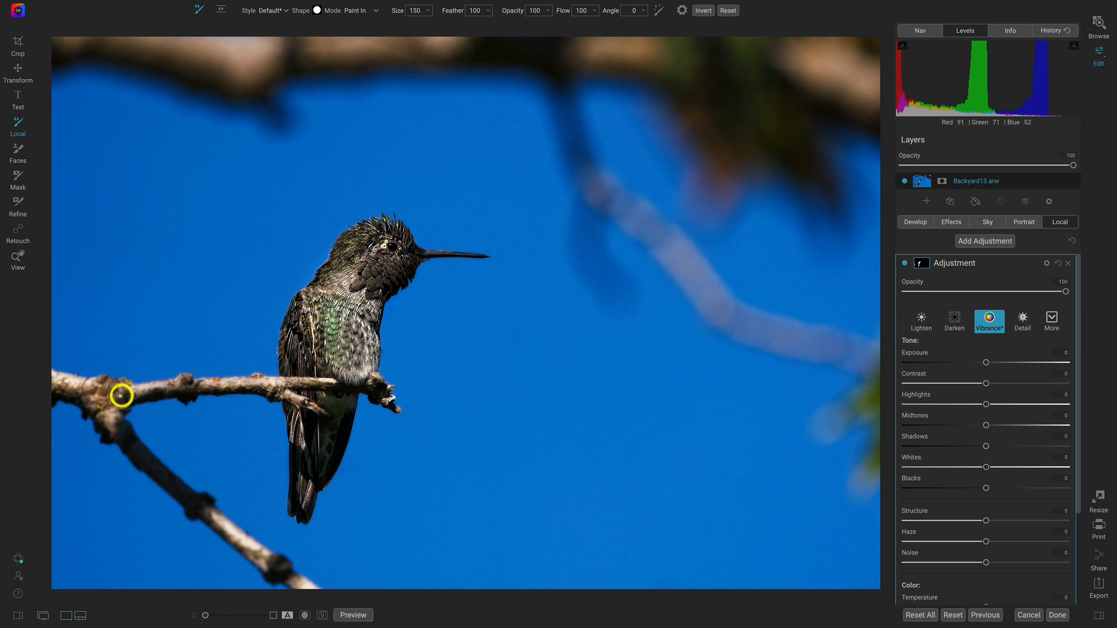
mouse_move(122, 395)
left_mouse_down()
mouse_move(257, 385)
mouse_move(339, 414)
mouse_move(274, 479)
mouse_move(316, 536)
left_mouse_up()
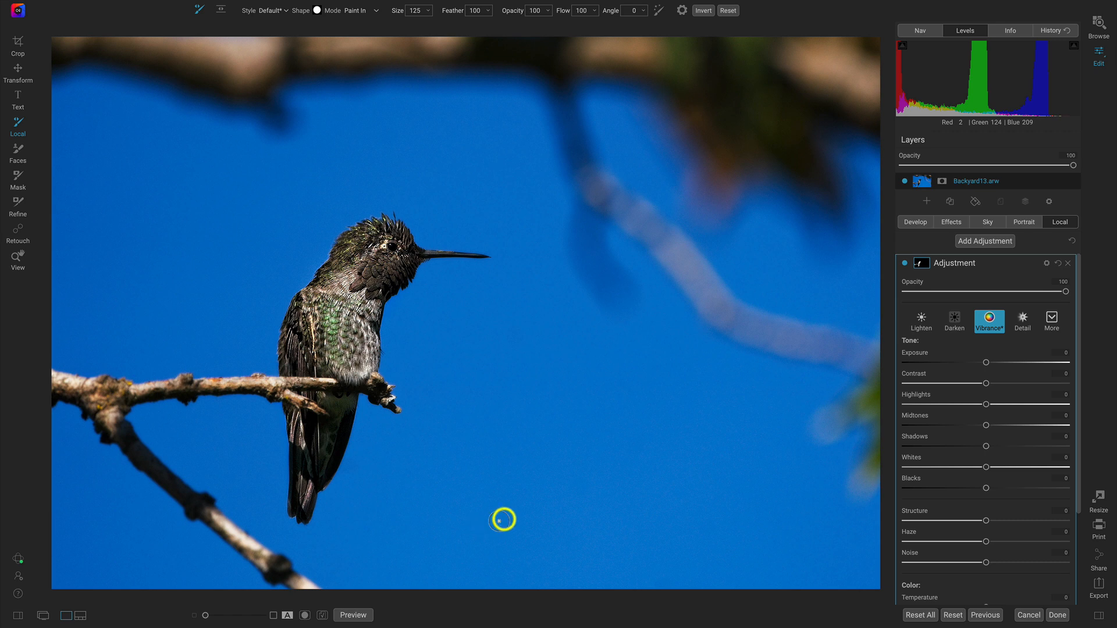
- Open the adjustment's mask options, view the painted mask in the preview, and return to the photo
key("z")
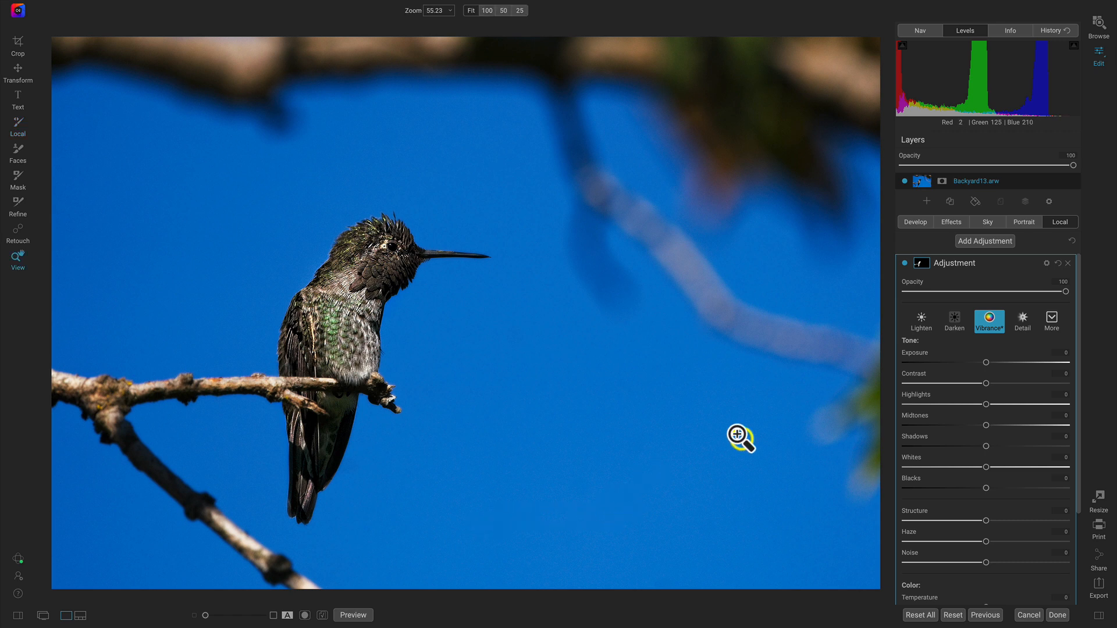
left_click(924, 263)
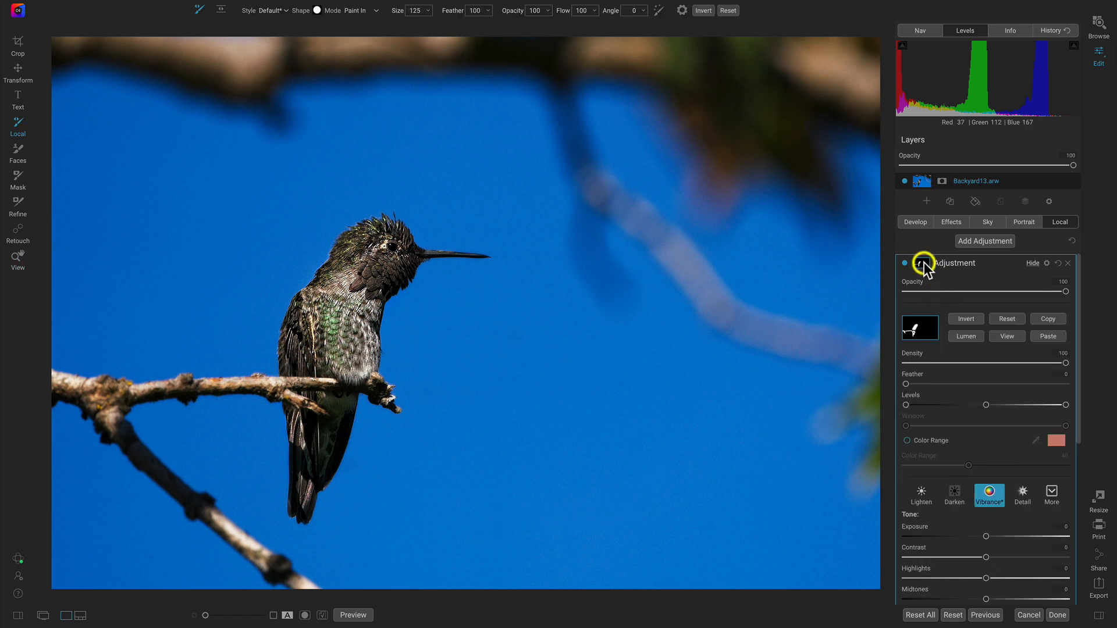
left_click(1015, 337)
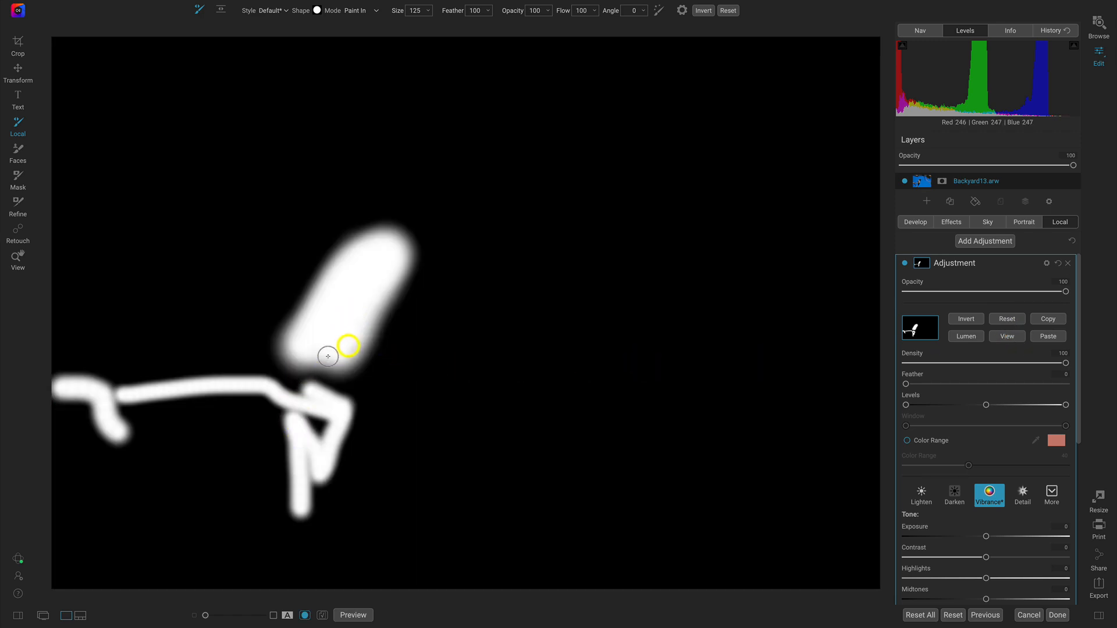
left_click(1017, 333)
- Set the adjustment's Temperature to 3 and compare the photo with the adjustment hidden and shown
scroll(993, 304, "down", 5)
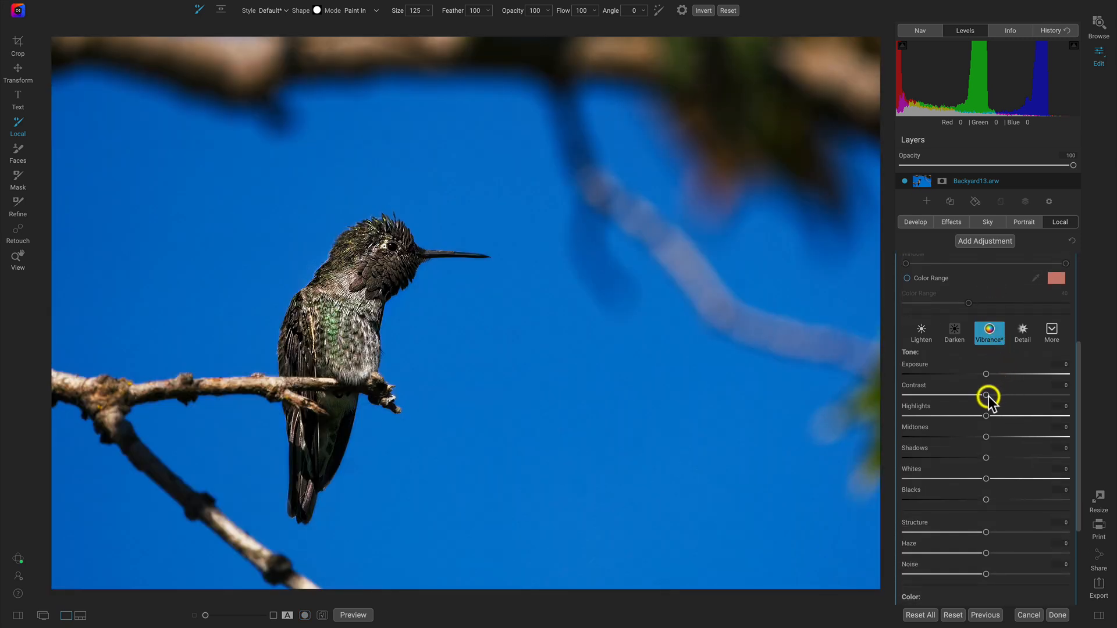
scroll(993, 415, "down", 4)
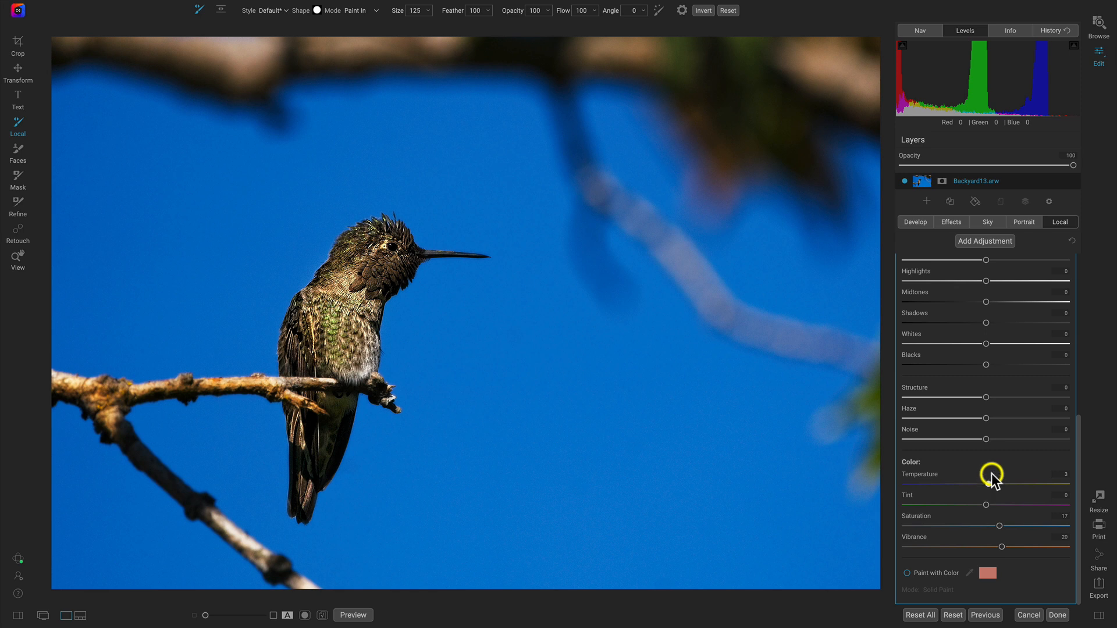
scroll(997, 468, "up", 2)
scroll(997, 468, "up", 10)
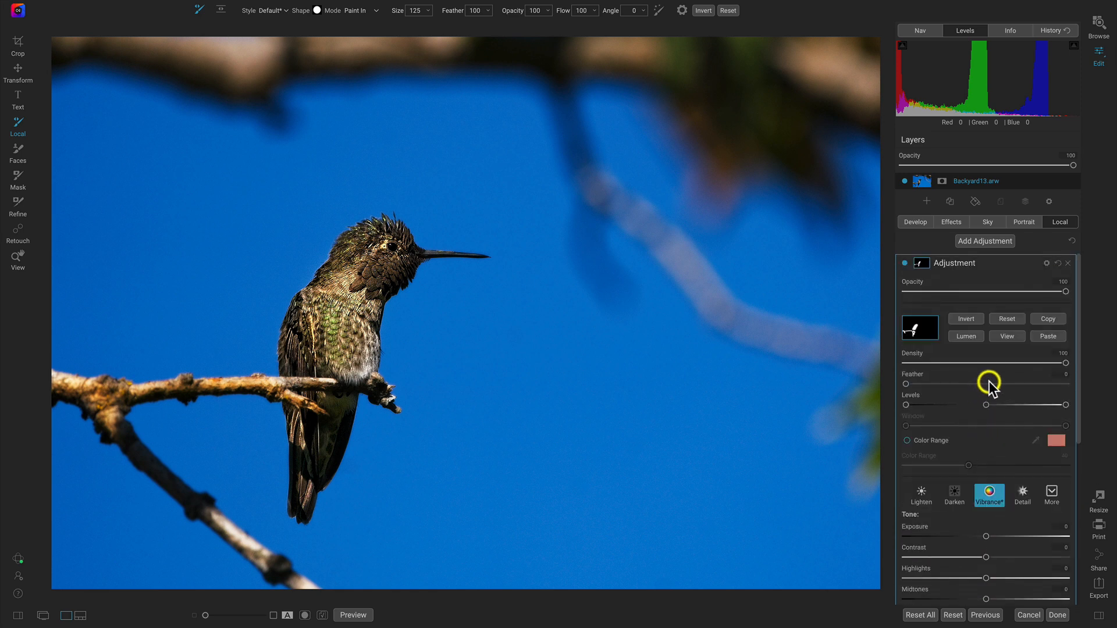
left_click(905, 263)
left_click(905, 263)
- Reset the adjustment's Temperature and Vibrance to 0 and set its Saturation to 40
scroll(985, 391, "down", 5)
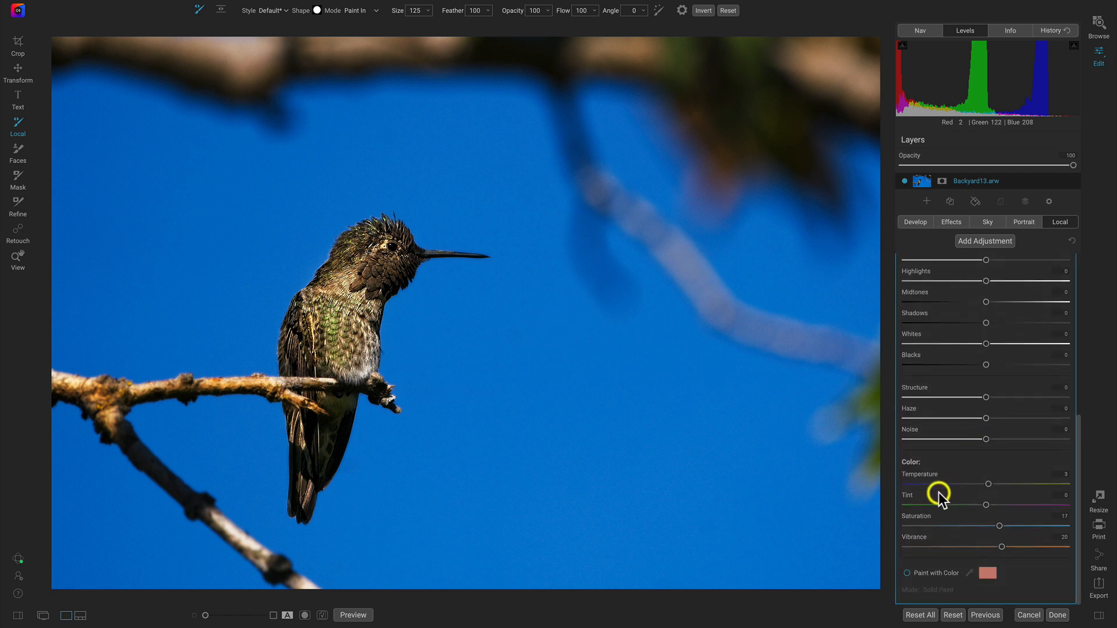
scroll(914, 506, "up", 5)
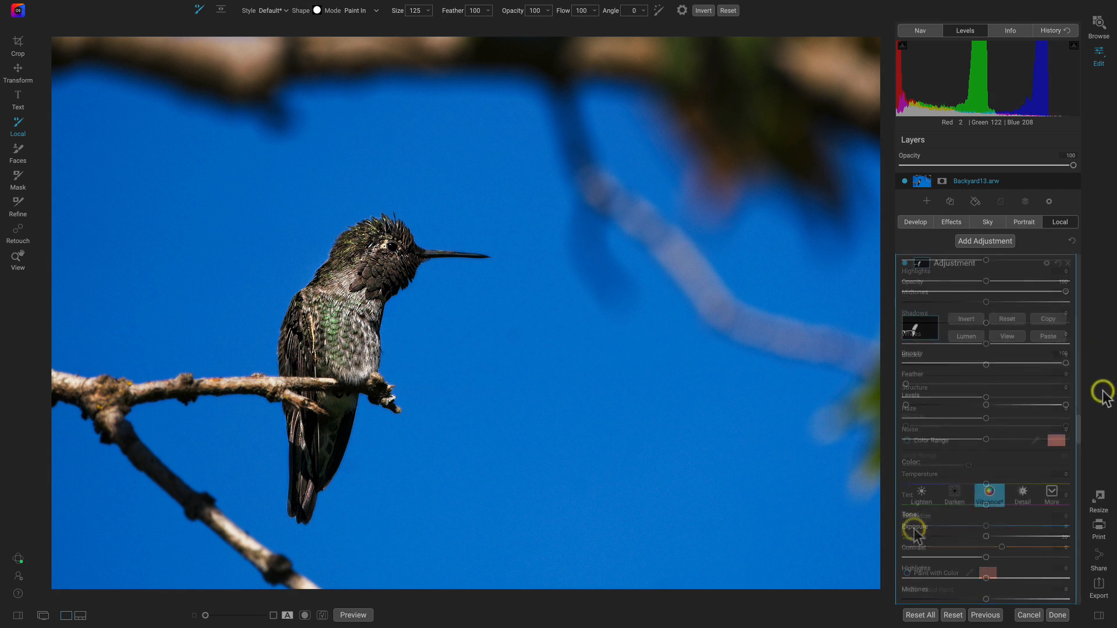
scroll(1011, 463, "down", 4)
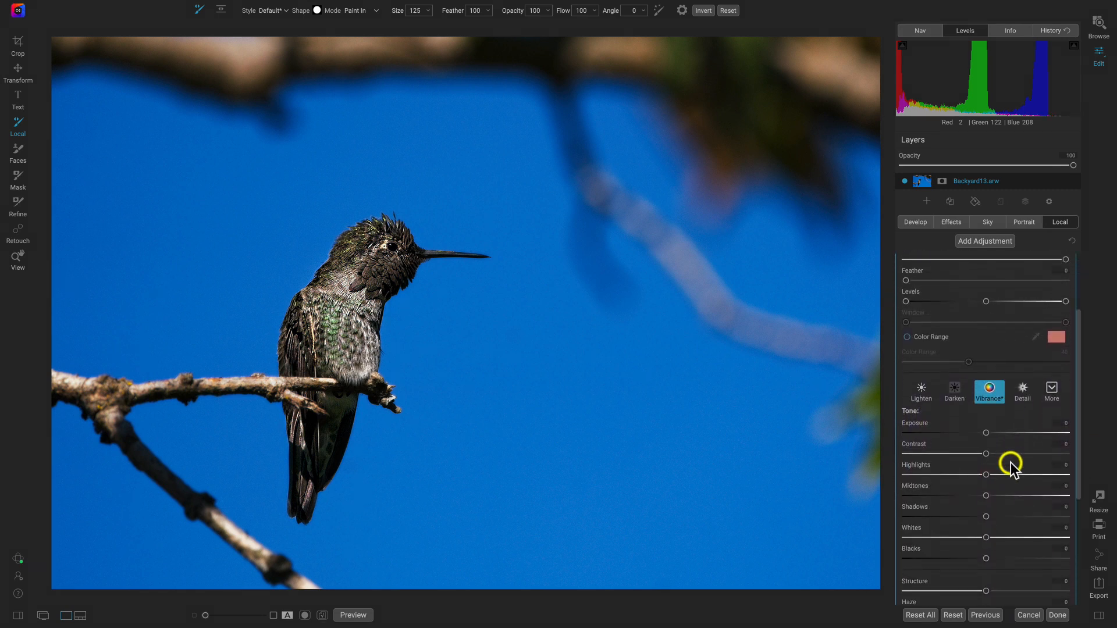
scroll(1010, 466, "down", 2)
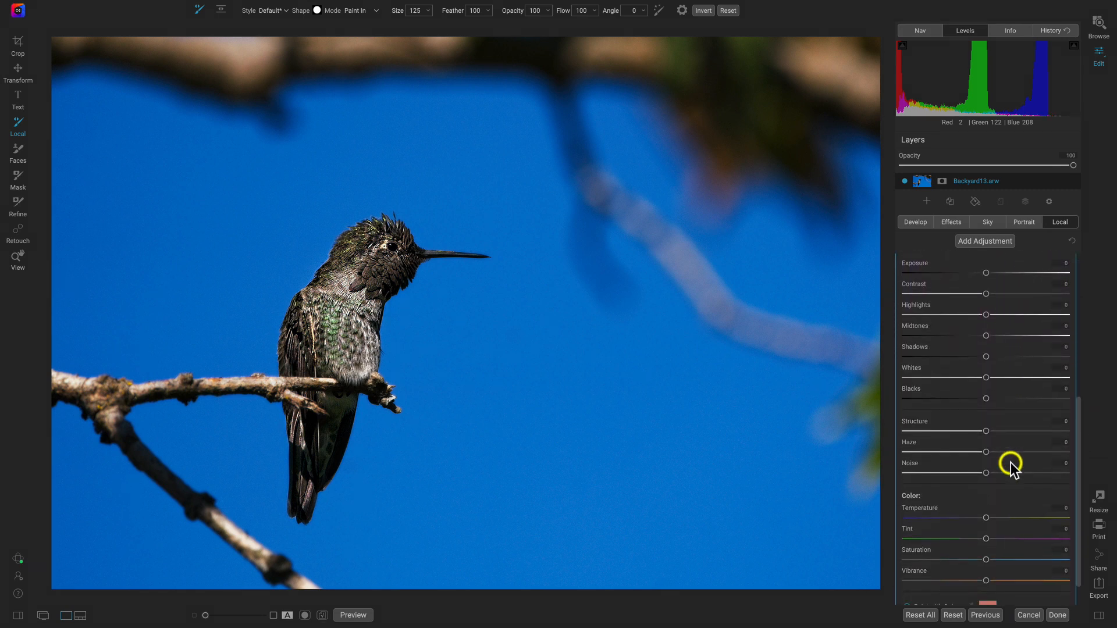
scroll(1011, 466, "down", 1)
left_click_drag(987, 534, 1019, 538)
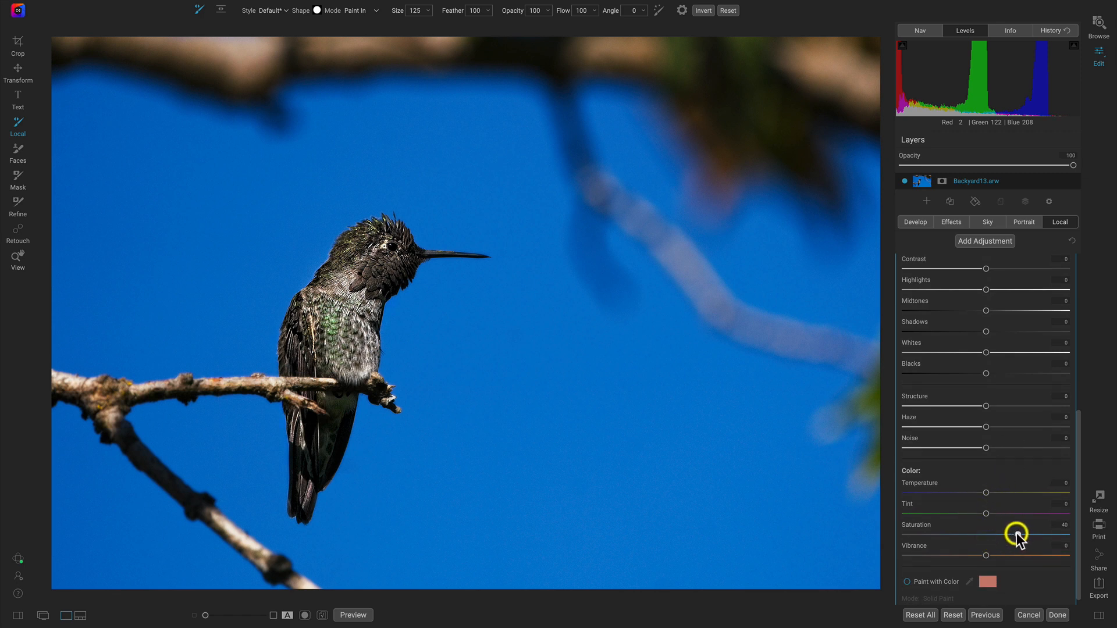
- Set the adjustment's Midtones to 32 to brighten the painted hummingbird and branch
scroll(1014, 508, "up", 10)
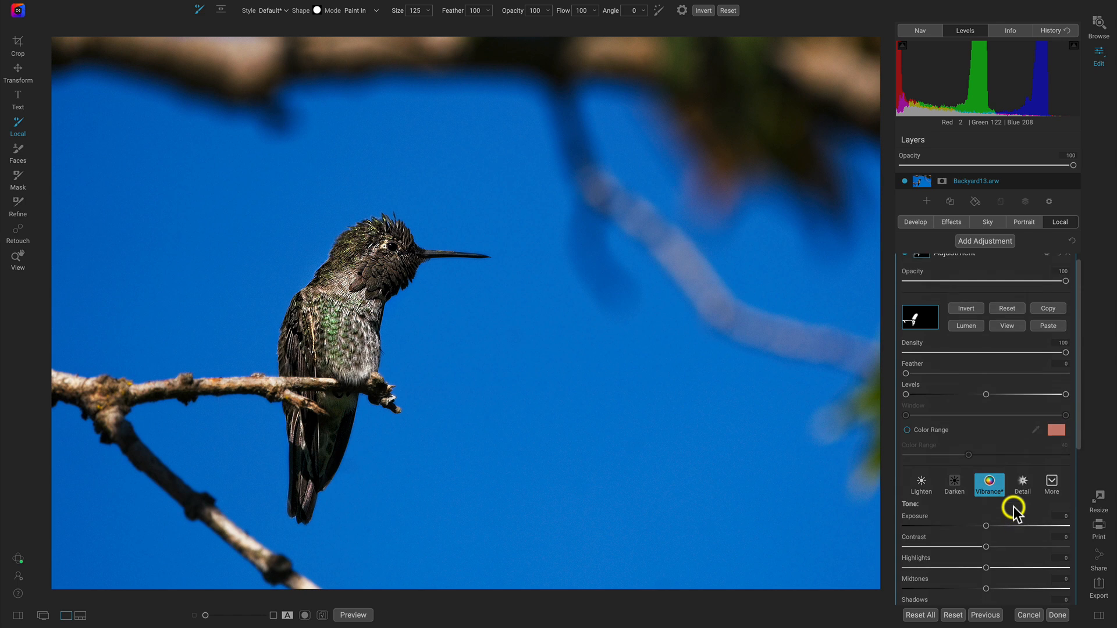
scroll(990, 569, "down", 1)
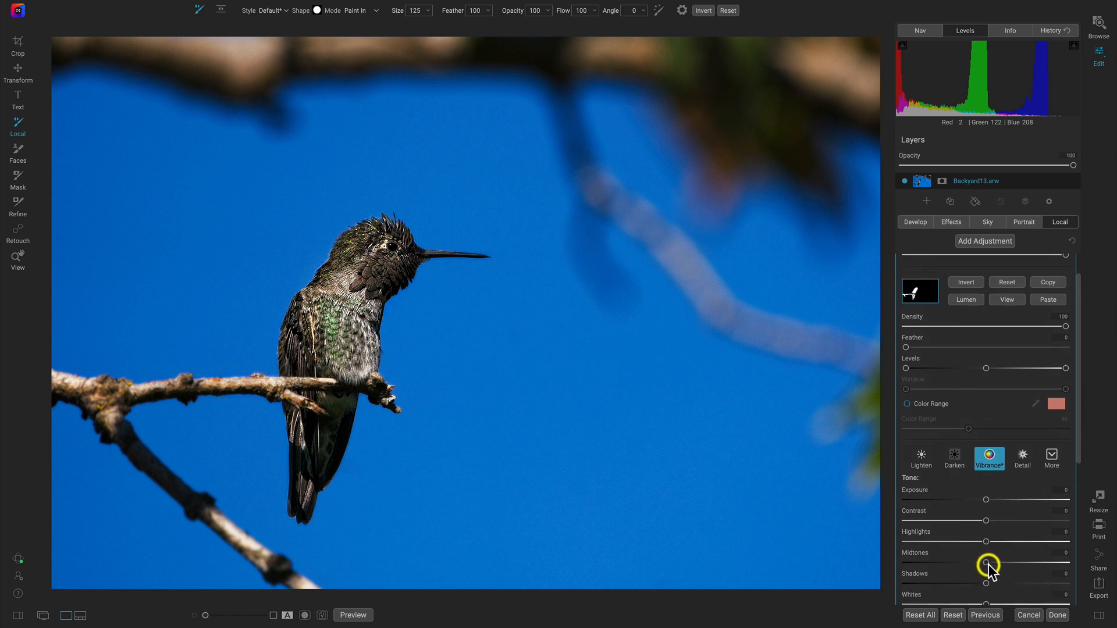
left_click_drag(989, 562, 1011, 562)
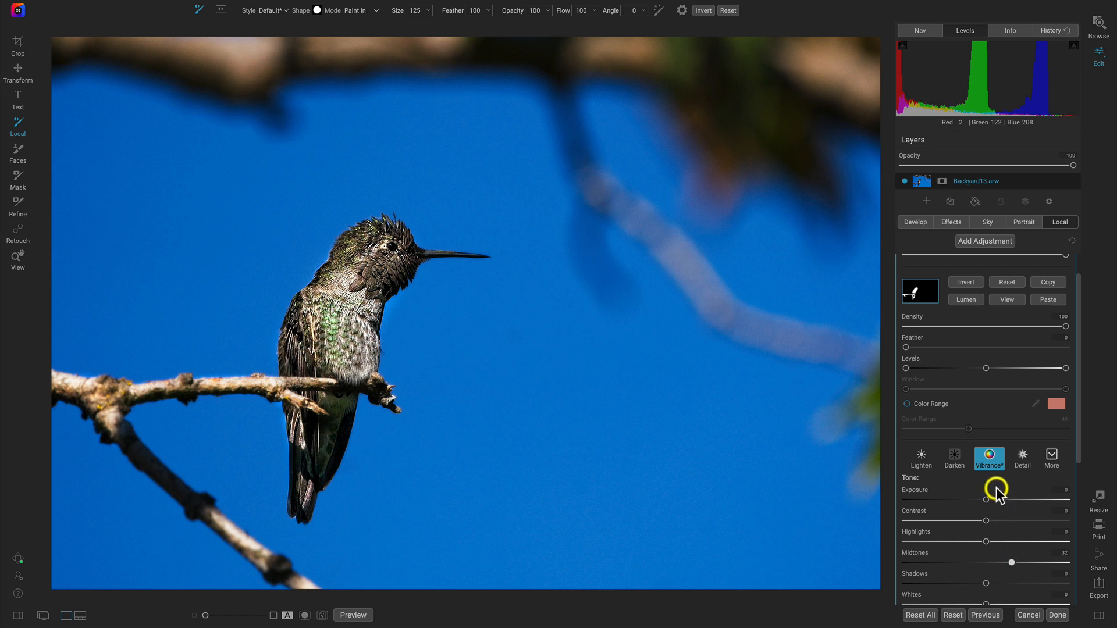
- Compare the hummingbird and branch with the local adjustment hidden and shown a couple of times
scroll(995, 489, "up", 2)
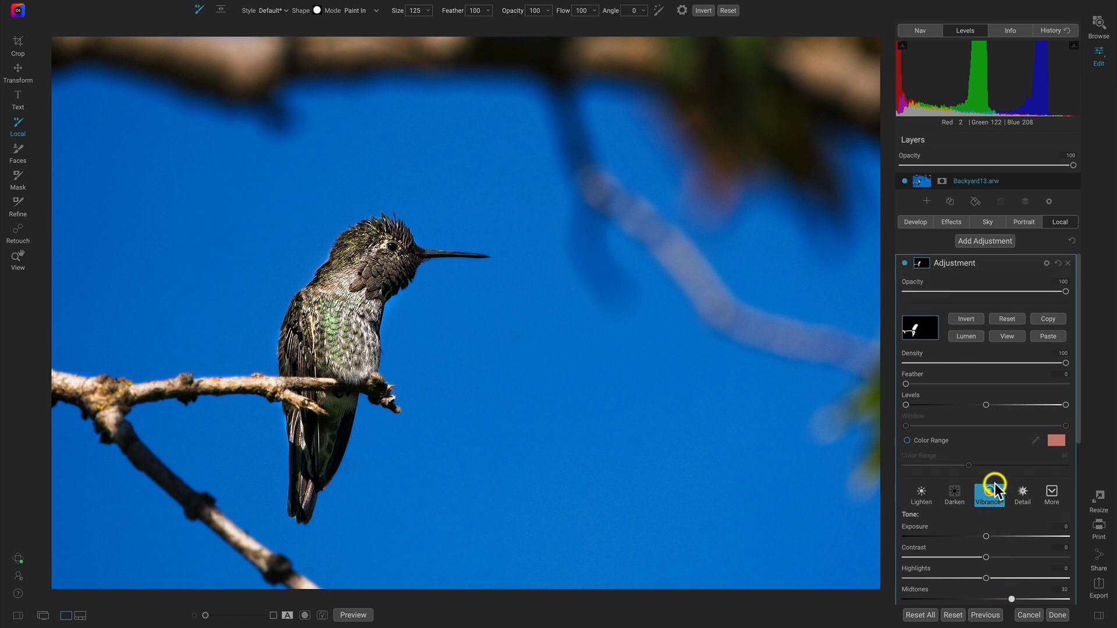
left_click(903, 263)
left_click(903, 264)
left_click(904, 263)
left_click(904, 263)
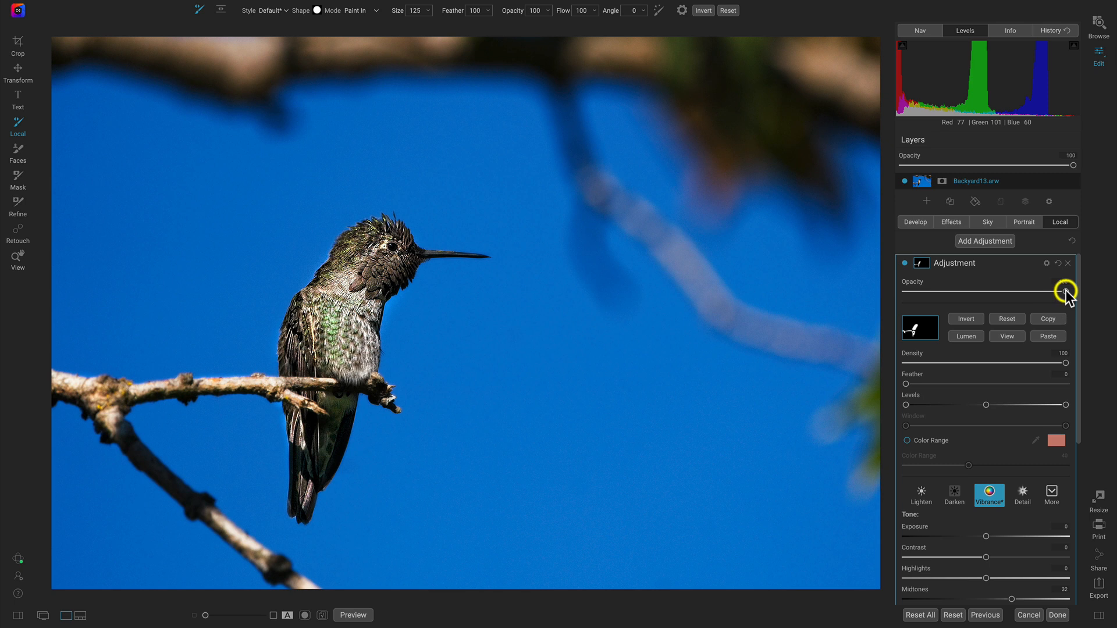
- Set the local adjustment's opacity to 84 and add another local adjustment
left_click_drag(1018, 291, 1050, 291)
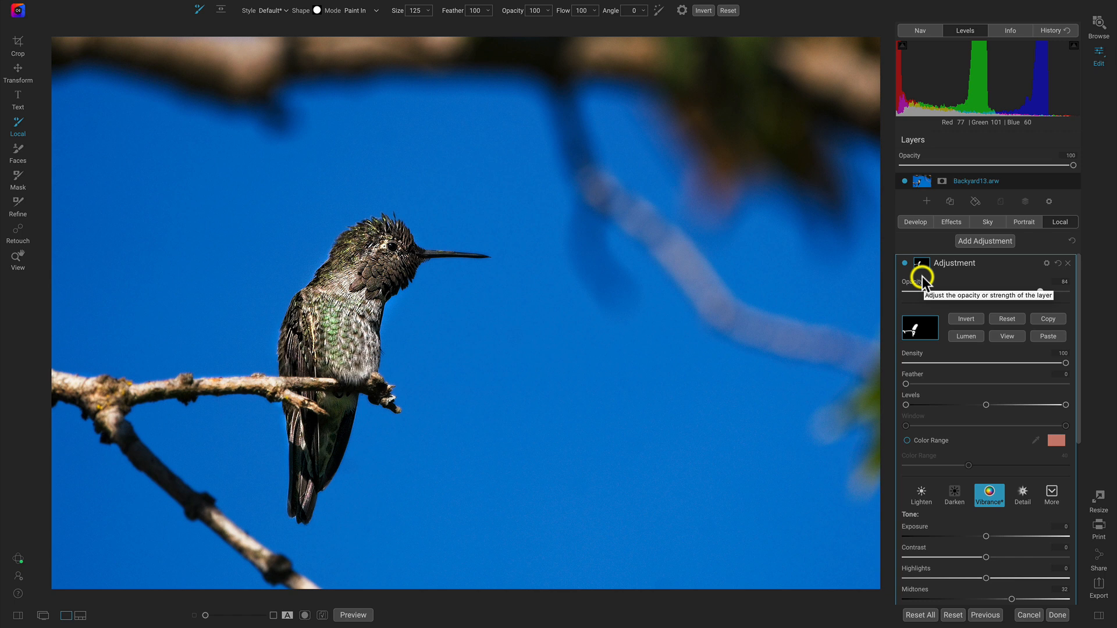
left_click(981, 243)
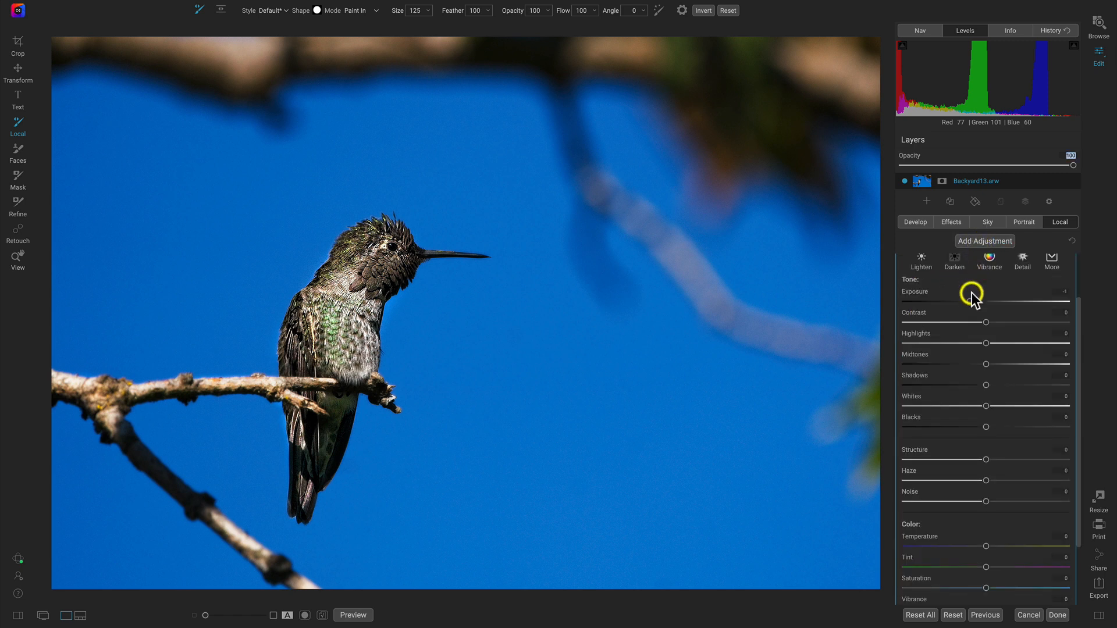
- Rename the new local adjustment as Vignette
double_click(966, 263)
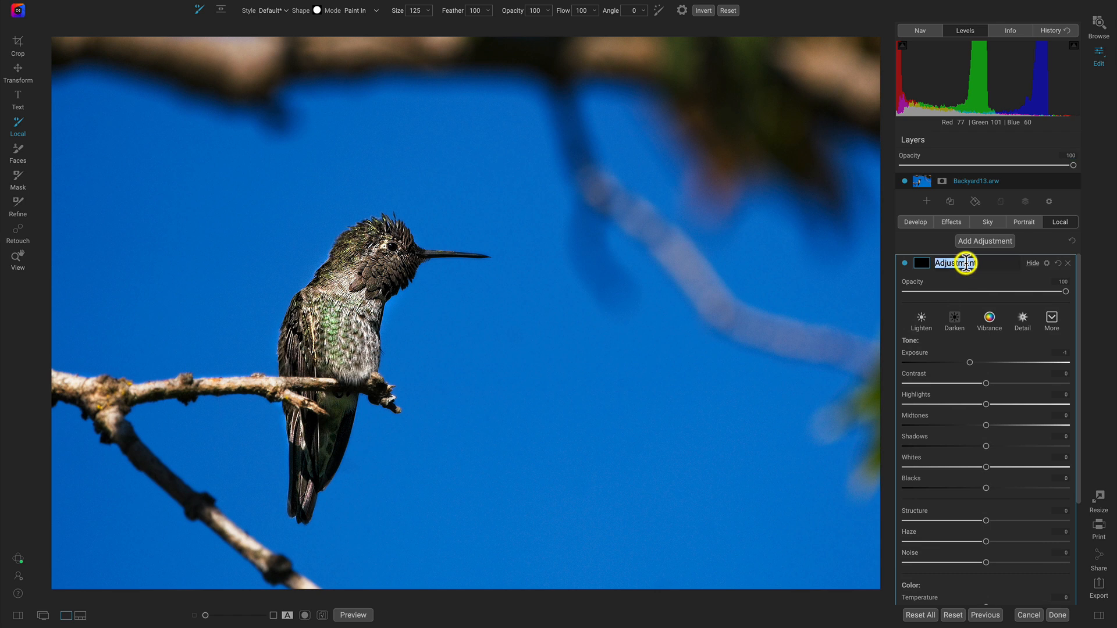
type("Vignette")
key("Return")
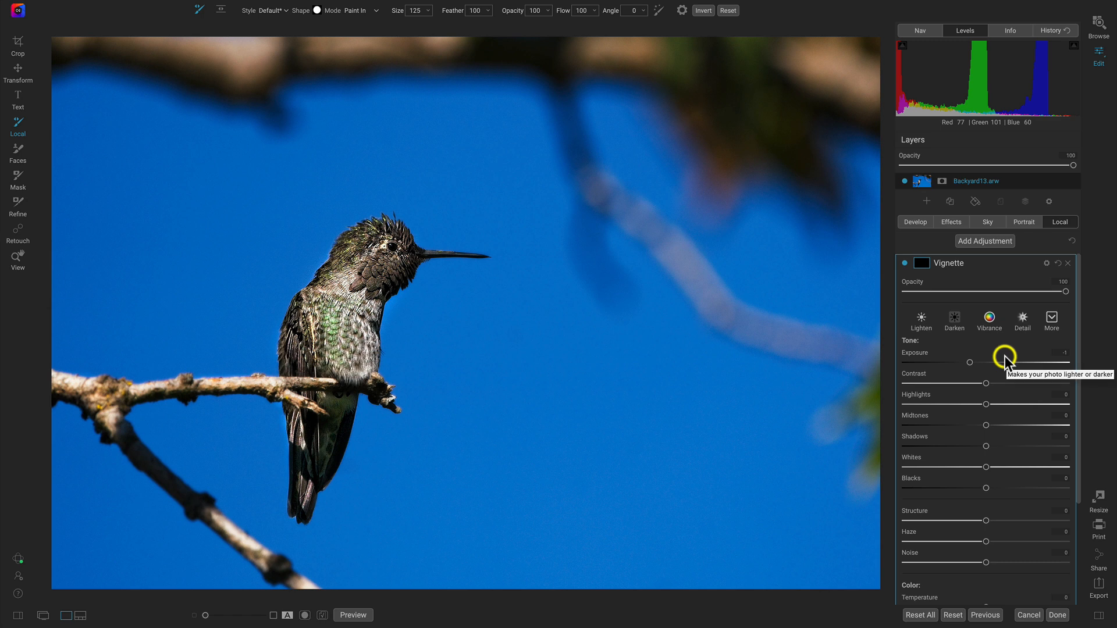
- Choose the Masking Bug's Vignette preset with the Center shape and place it on the hummingbird's body
left_click(220, 10)
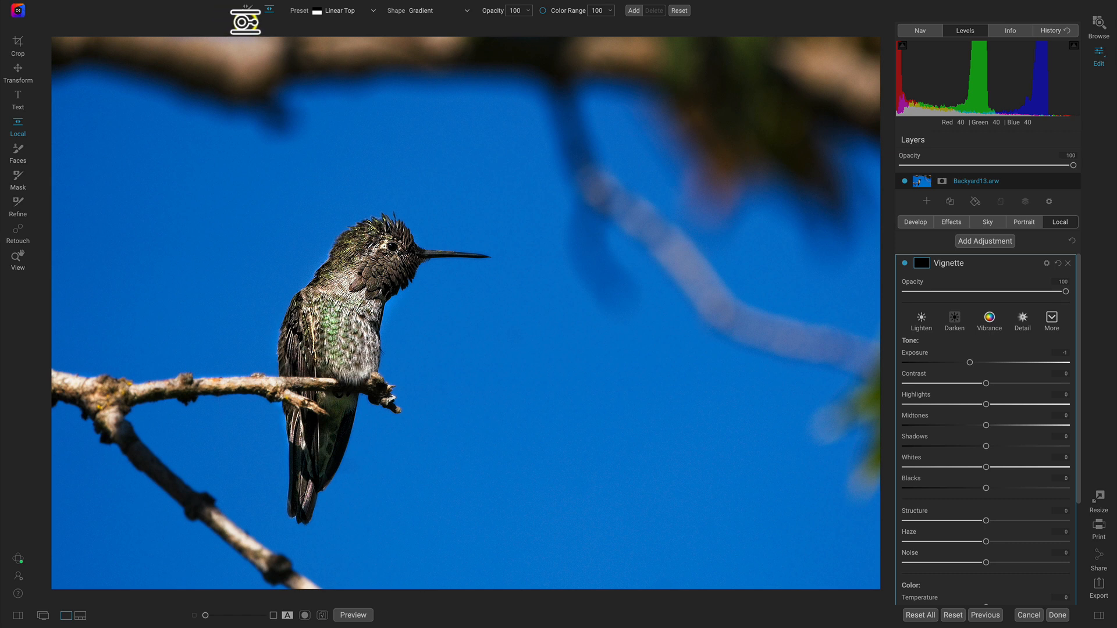
left_click(373, 11)
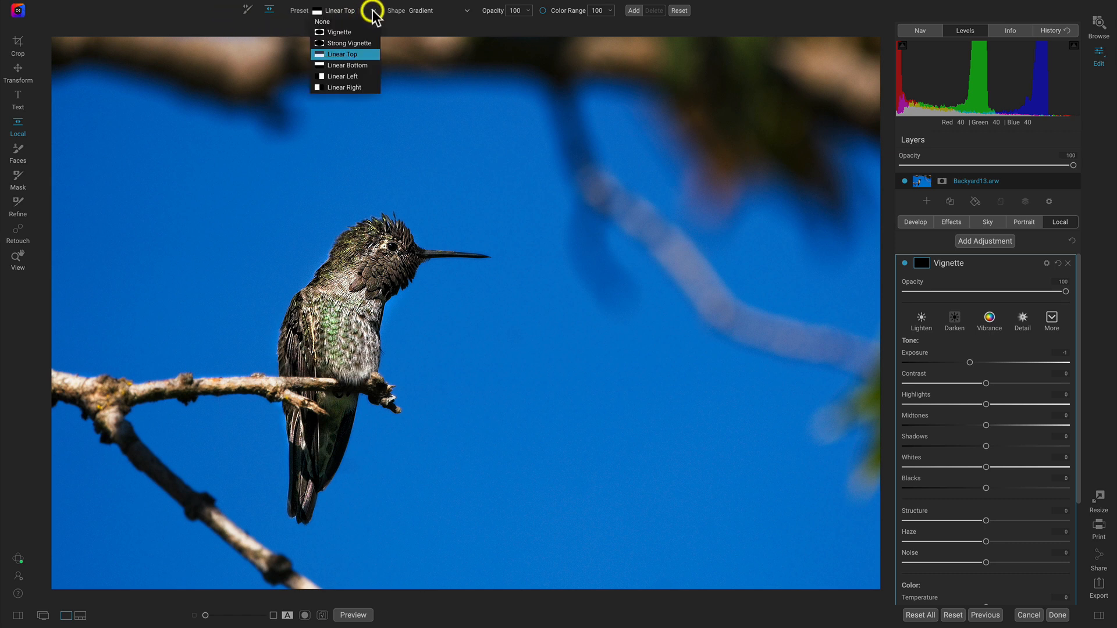
left_click(339, 33)
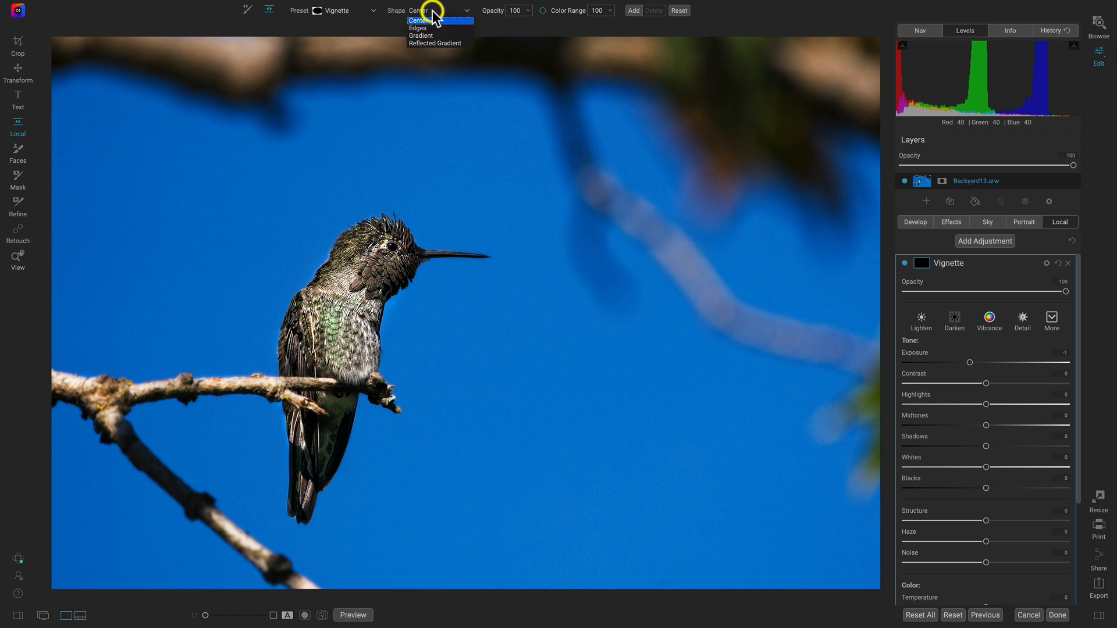
left_click(362, 11)
left_click(362, 11)
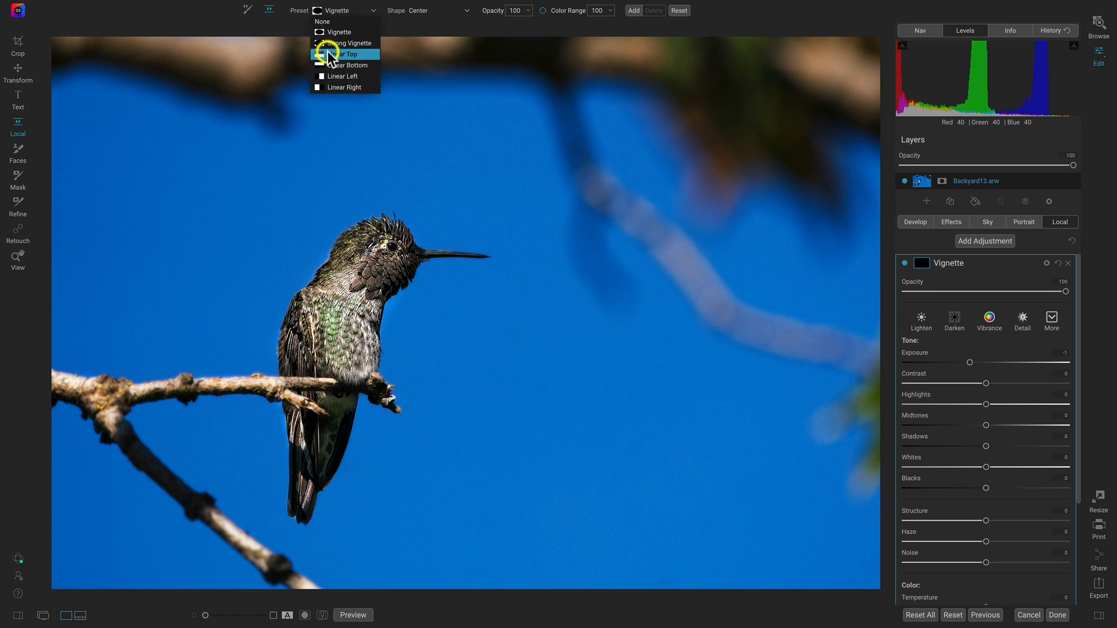
left_click(337, 11)
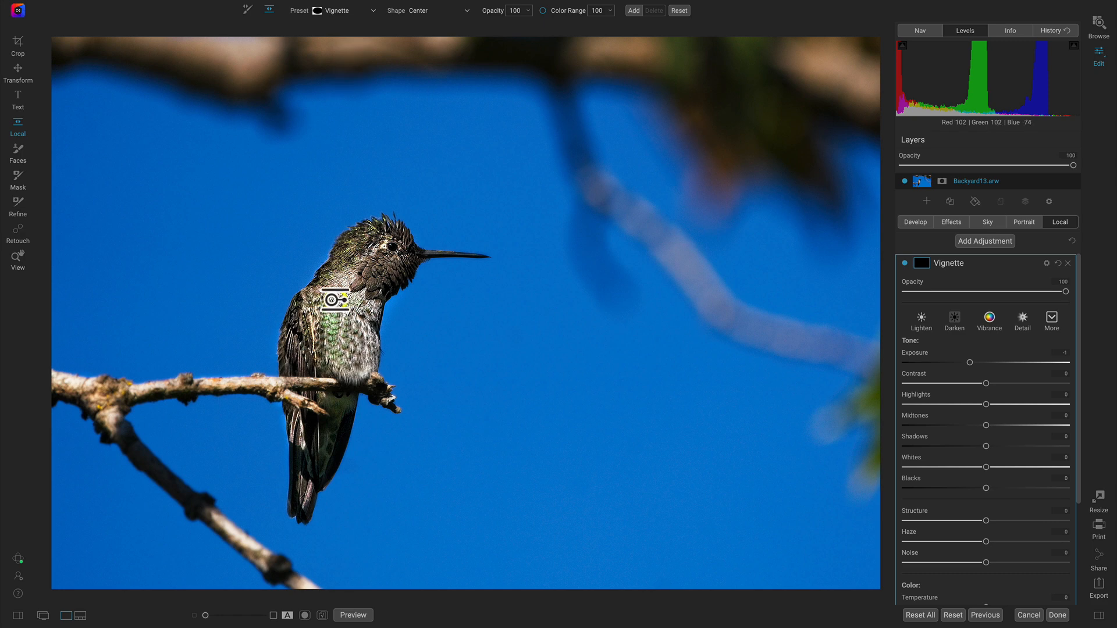
left_click(337, 328)
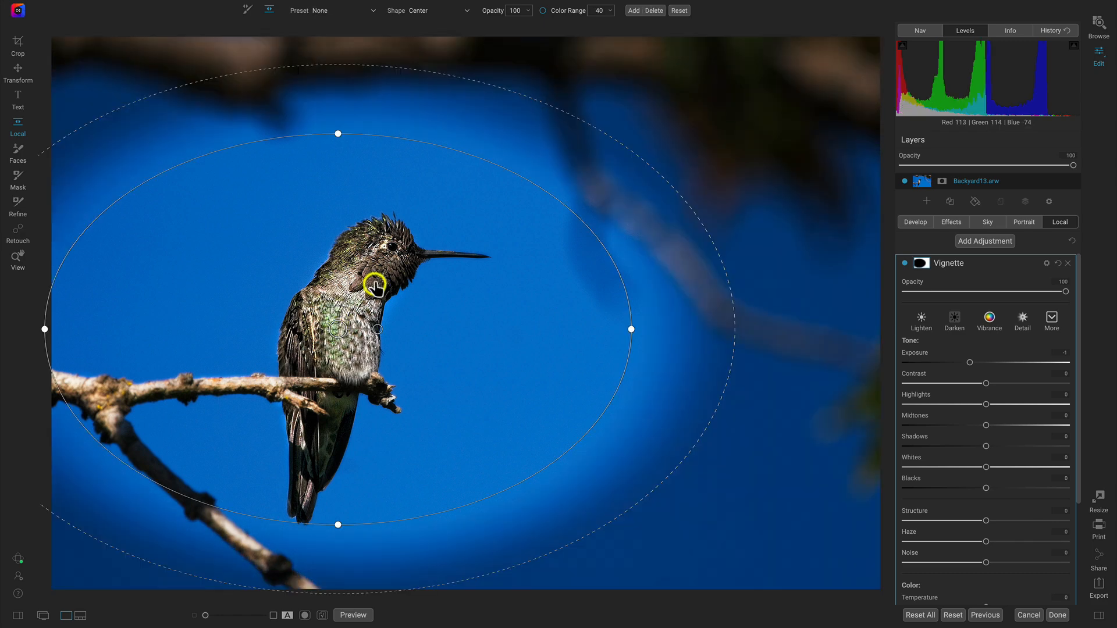
- Reshape the vignette mask into a small, narrow ellipse tilted along the hummingbird's head and chest, and widen its feather across the photo
left_click_drag(495, 166, 369, 274)
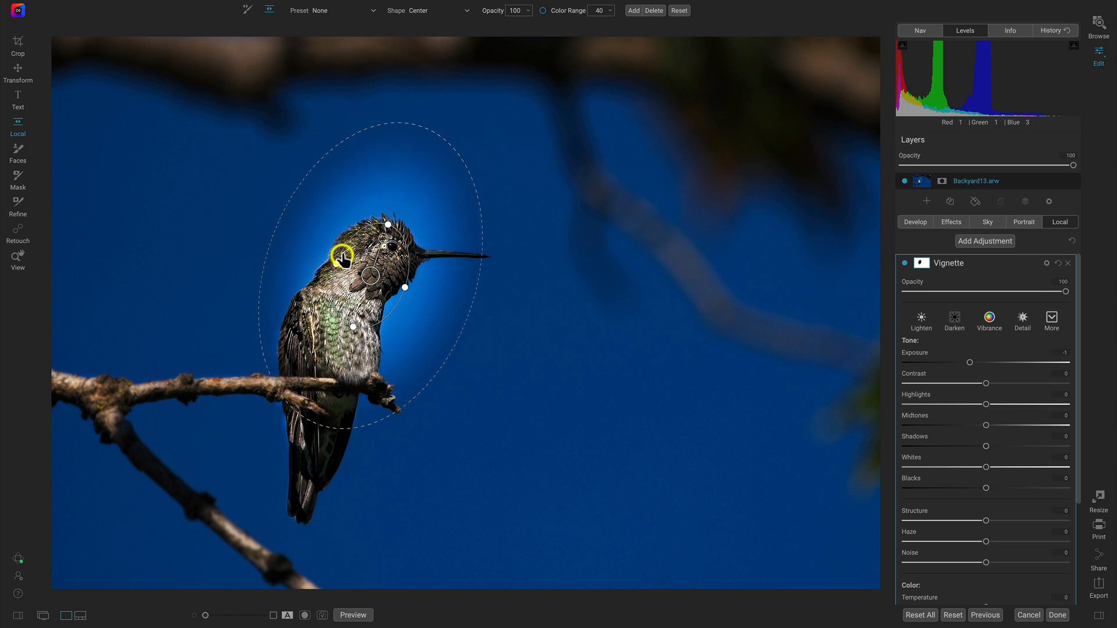
left_click_drag(332, 262, 326, 260)
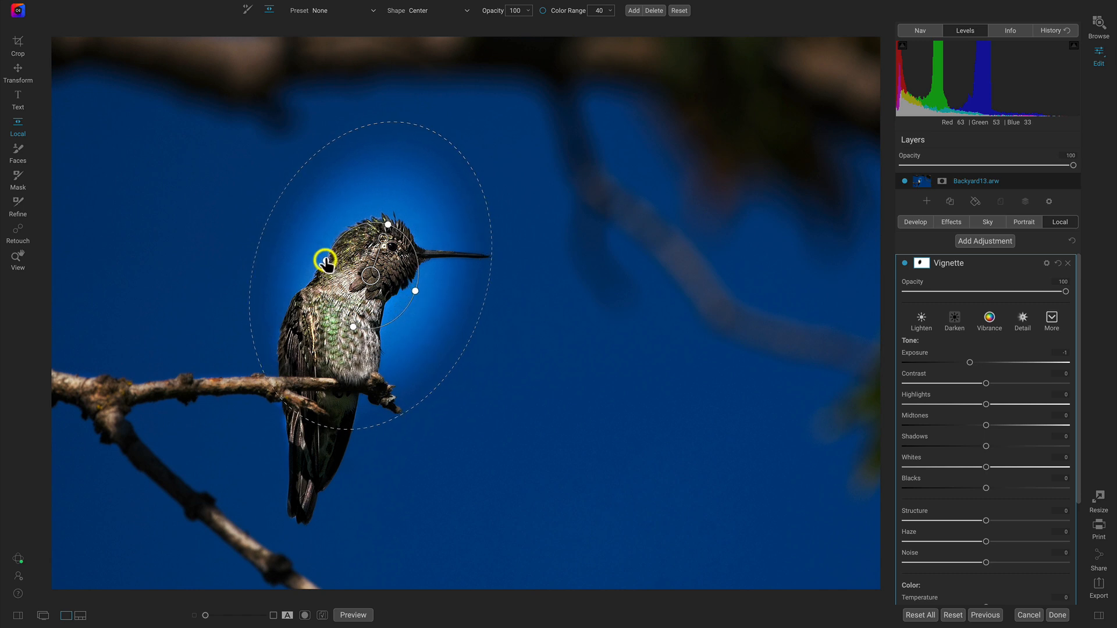
left_click_drag(411, 289, 401, 286)
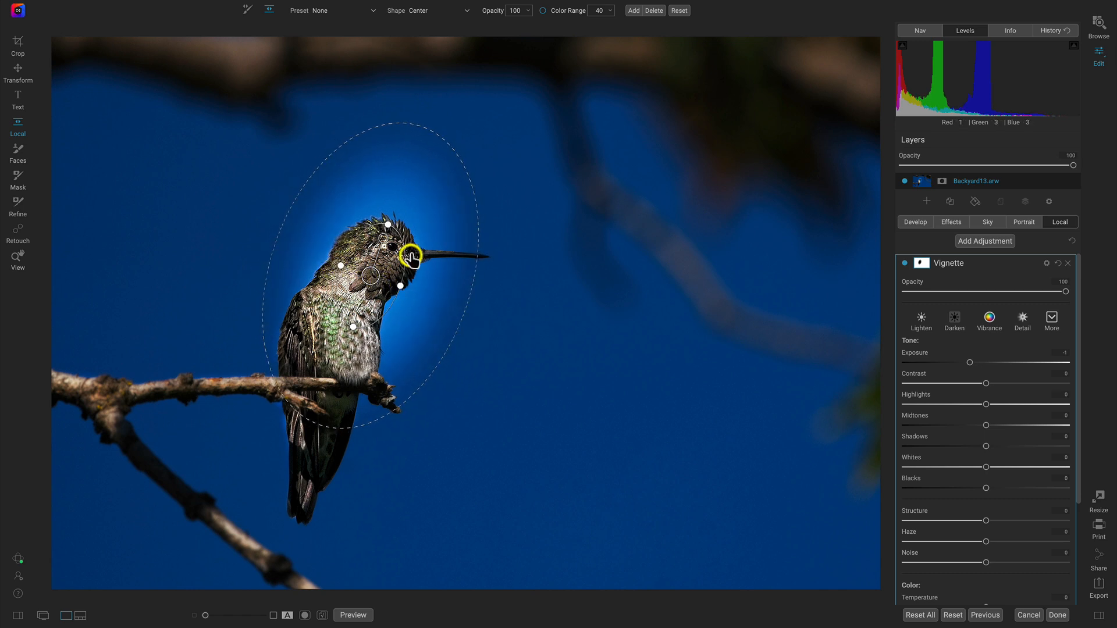
left_click_drag(457, 158, 720, 142)
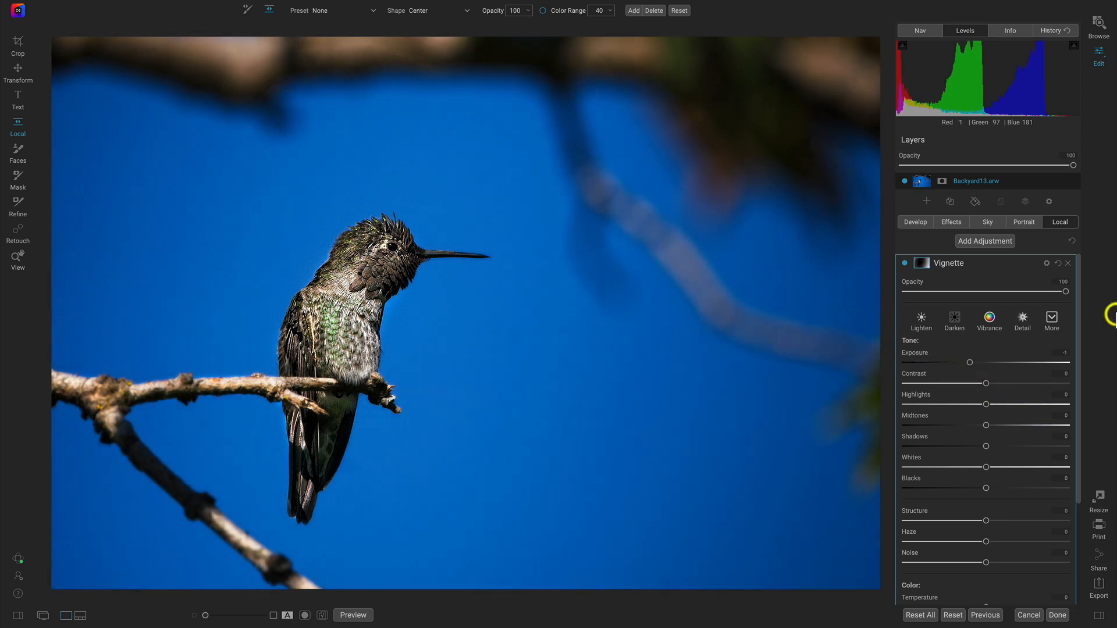
- Examine the Vignette adjustment's mask in grayscale over the whole image and return to the photo
left_click(924, 263)
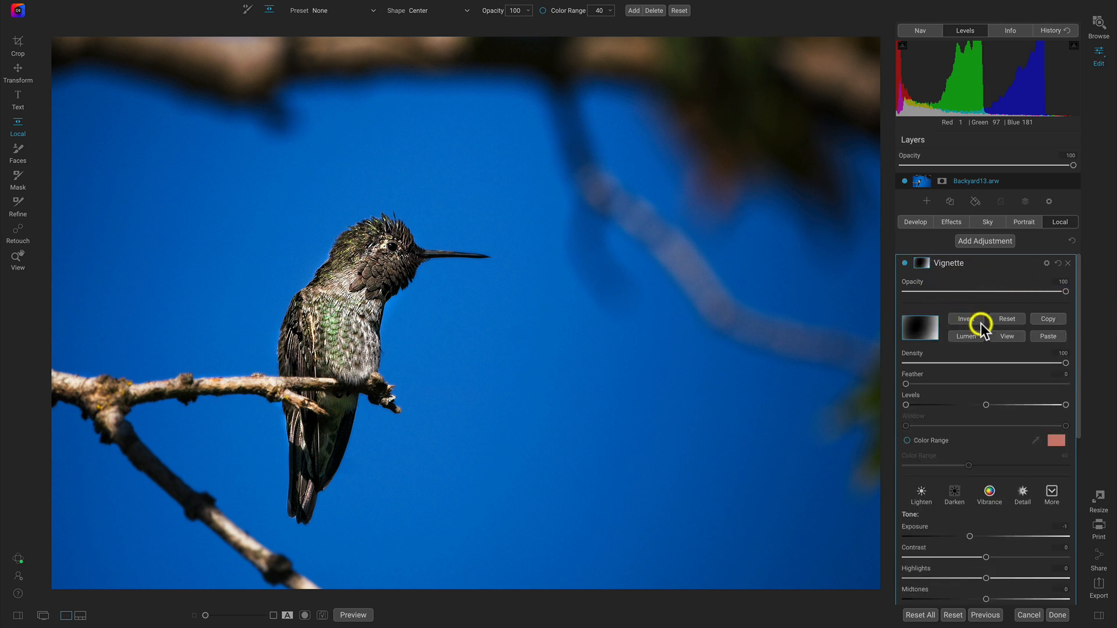
left_click(1004, 338)
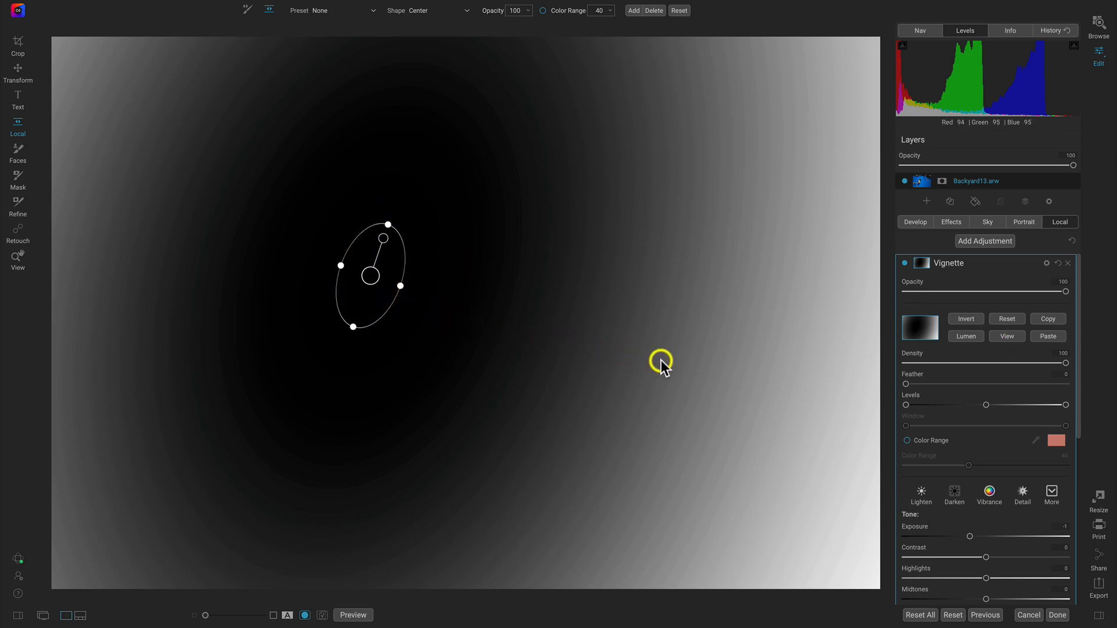
left_click(1015, 338)
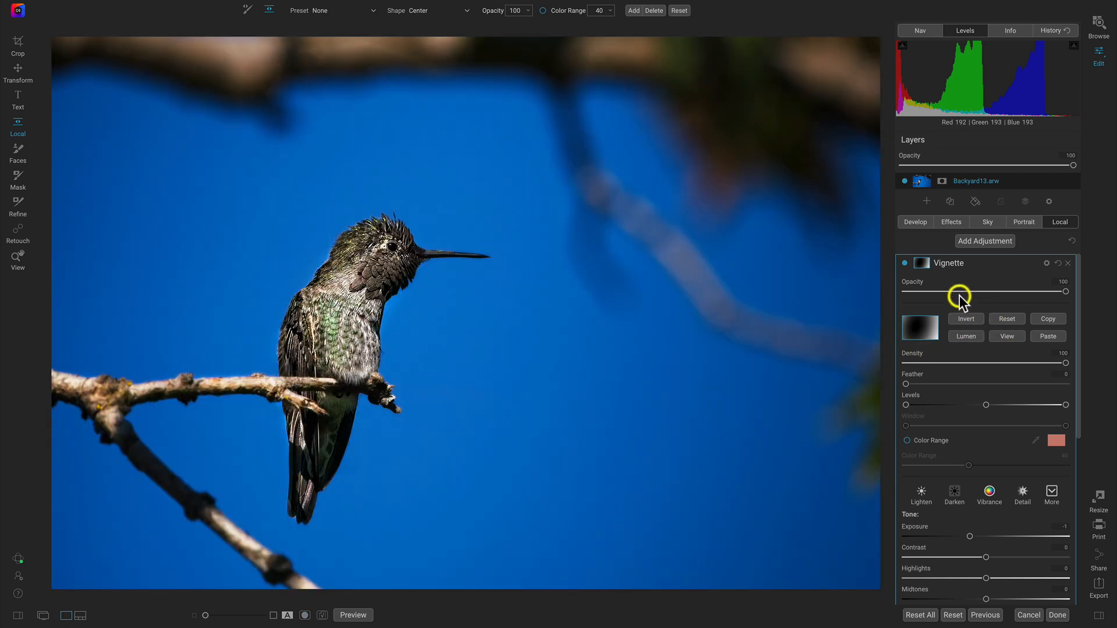
- Compare the photo with the Vignette adjustment hidden and shown, and lower the adjustment's opacity to soften the darkening
left_click(906, 263)
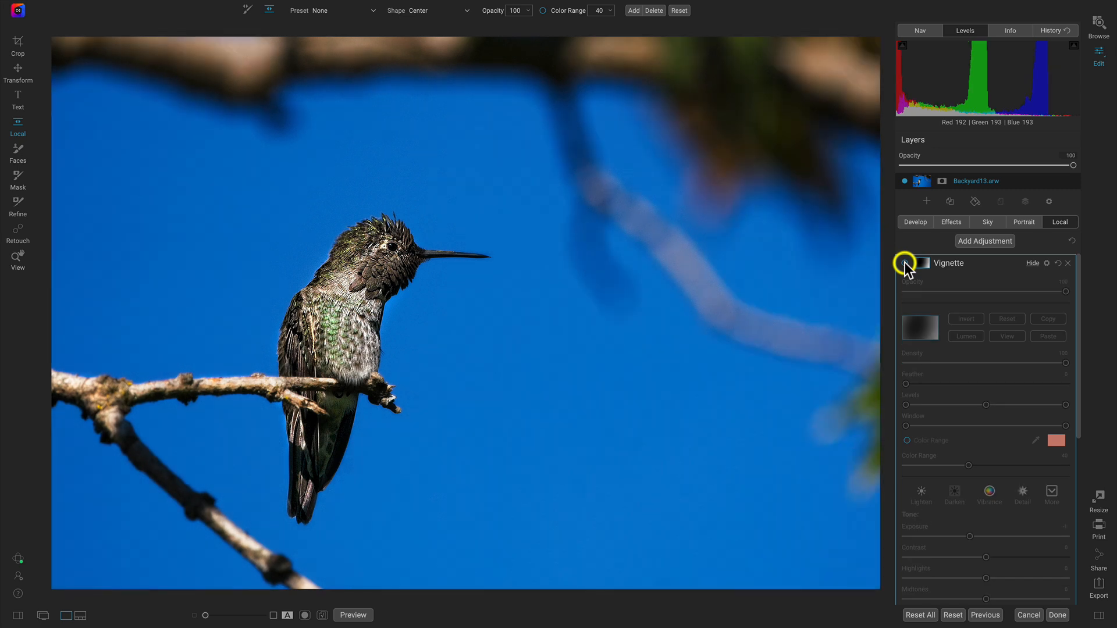
left_click(905, 263)
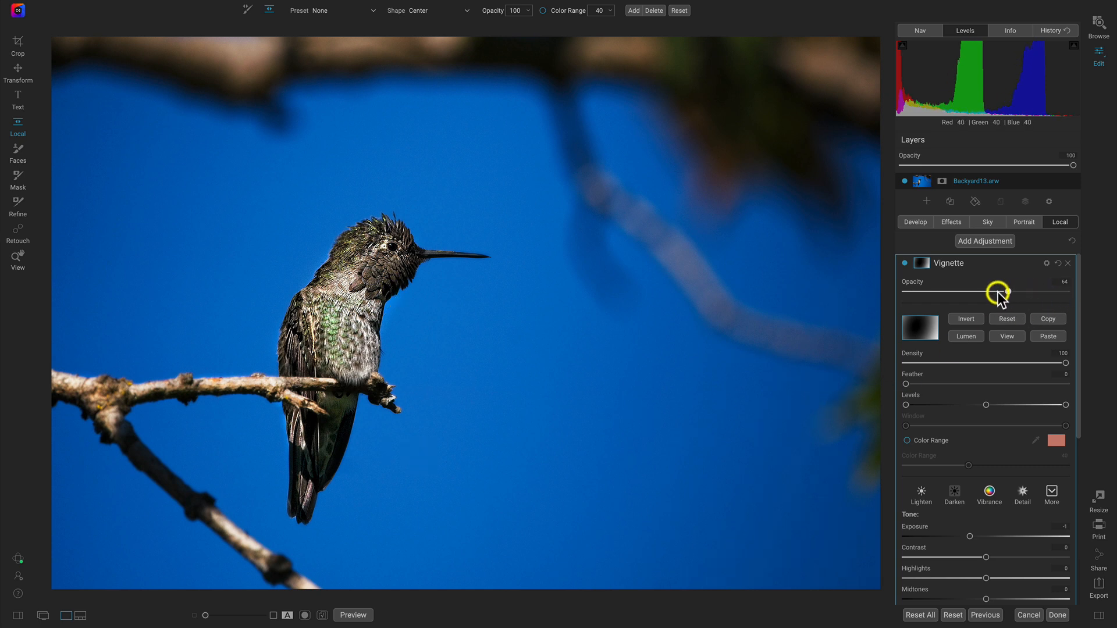
left_click_drag(1036, 293, 1045, 293)
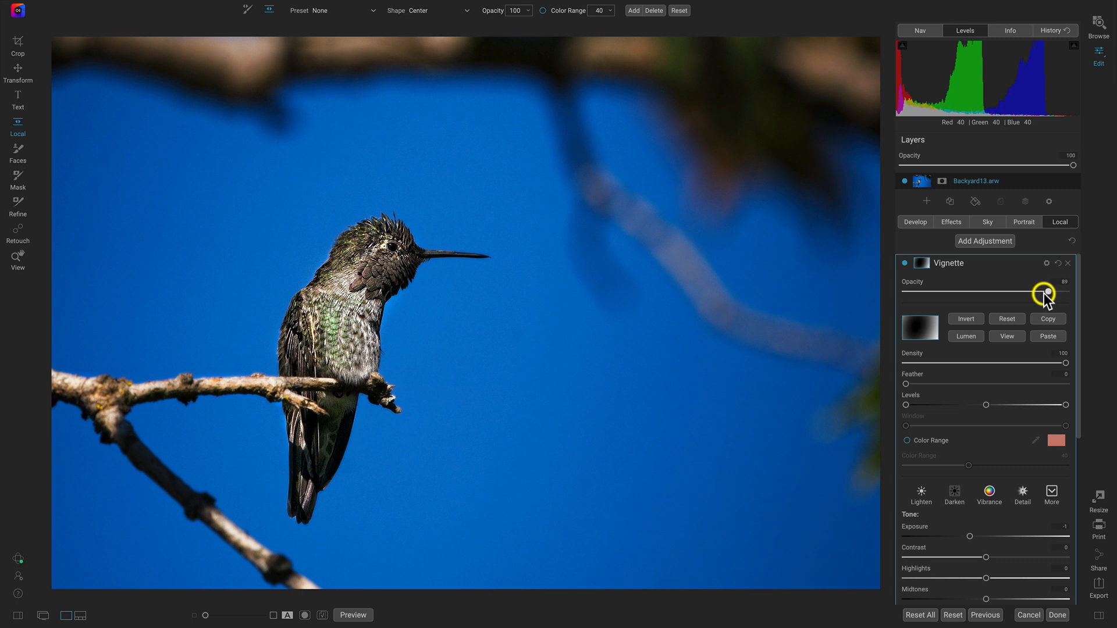
- Return to the photo's effects and add a Black & White filter above the Glow filter
left_click(958, 220)
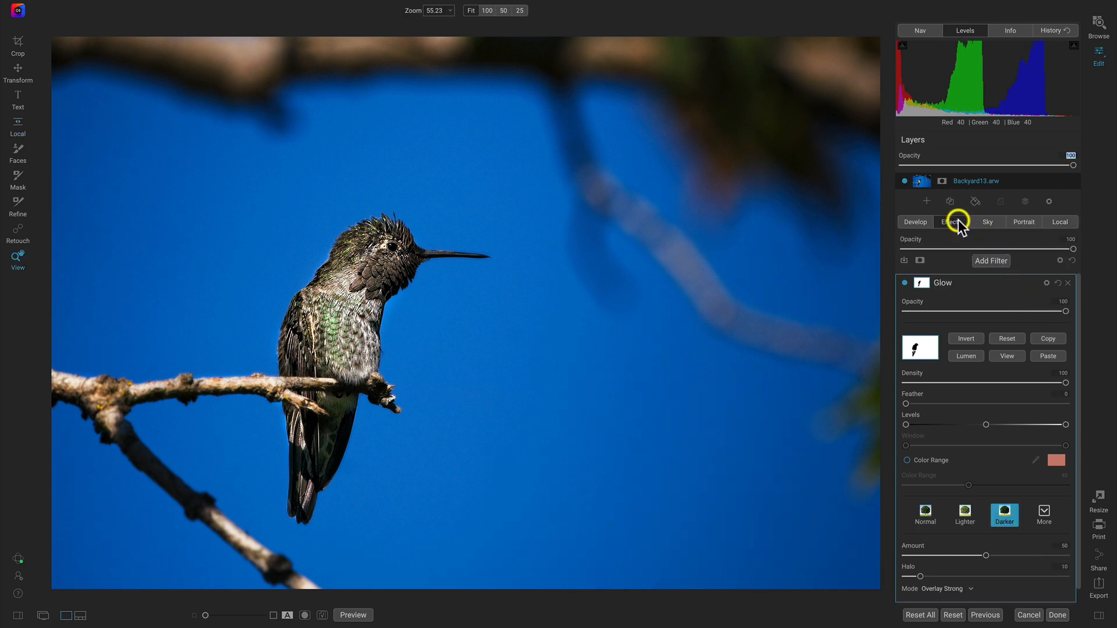
left_click(993, 261)
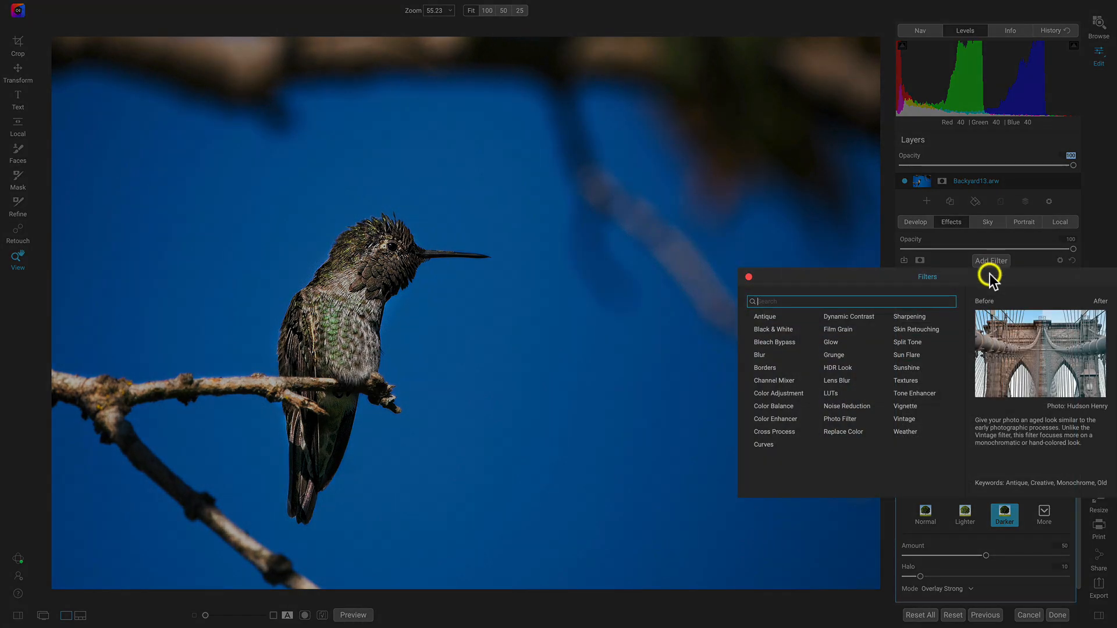
left_click(773, 330)
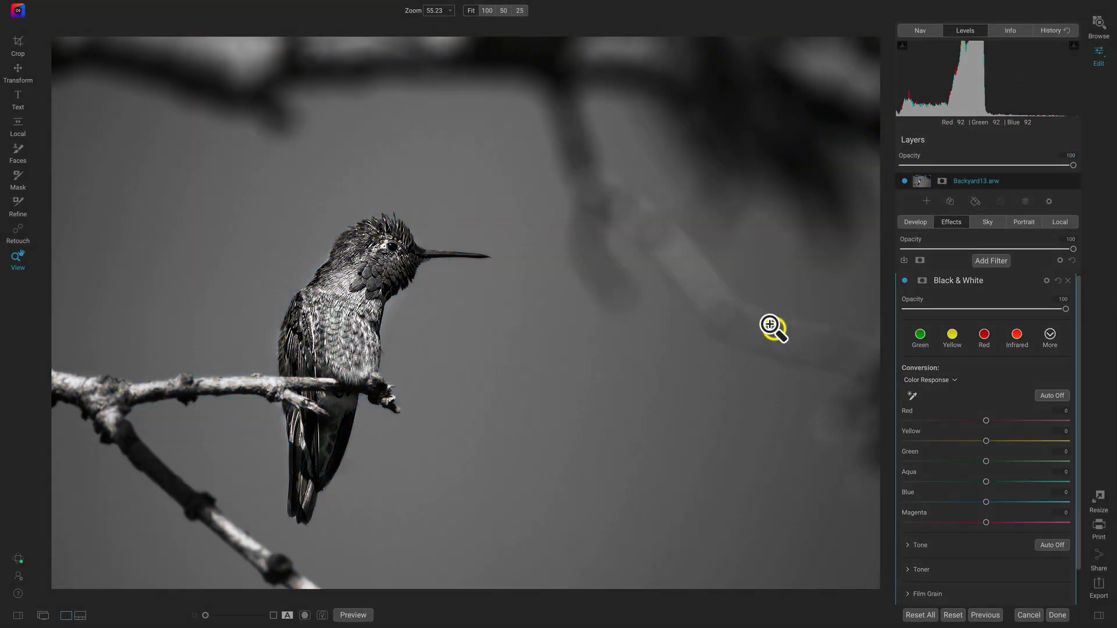